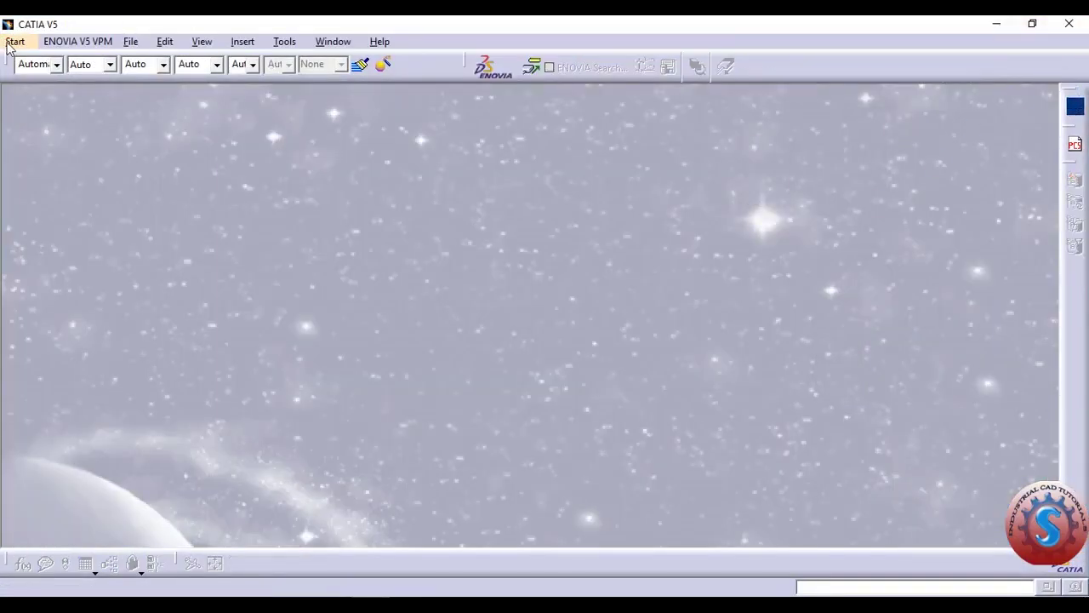
Create a new Part Design document, keeping the default name Part1.
{"action": "left_click", "coordinate": [15, 41]}
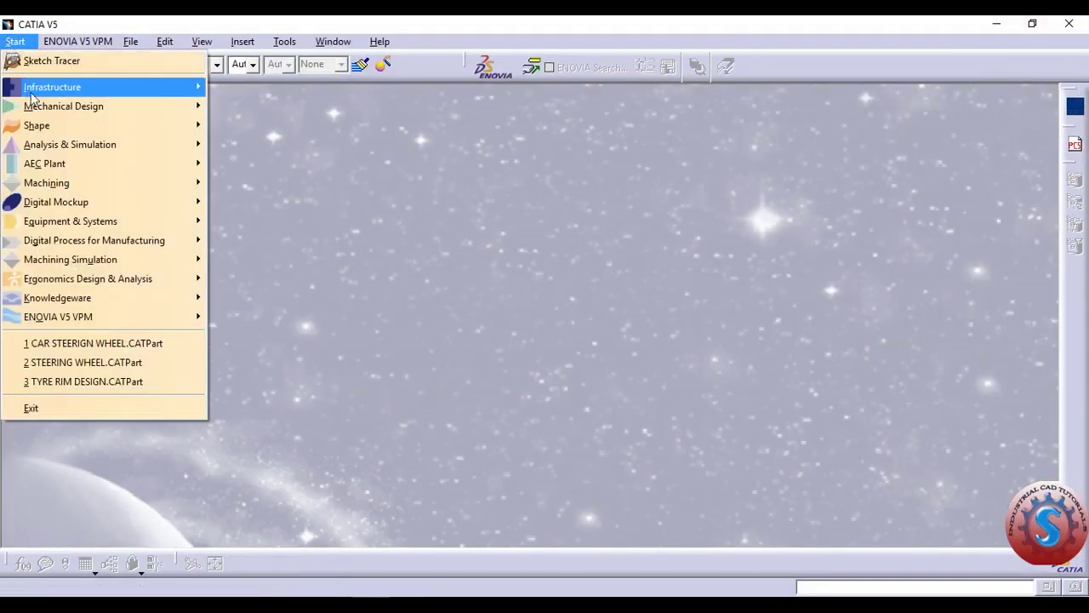
{"action": "mouse_move", "coordinate": [64, 106]}
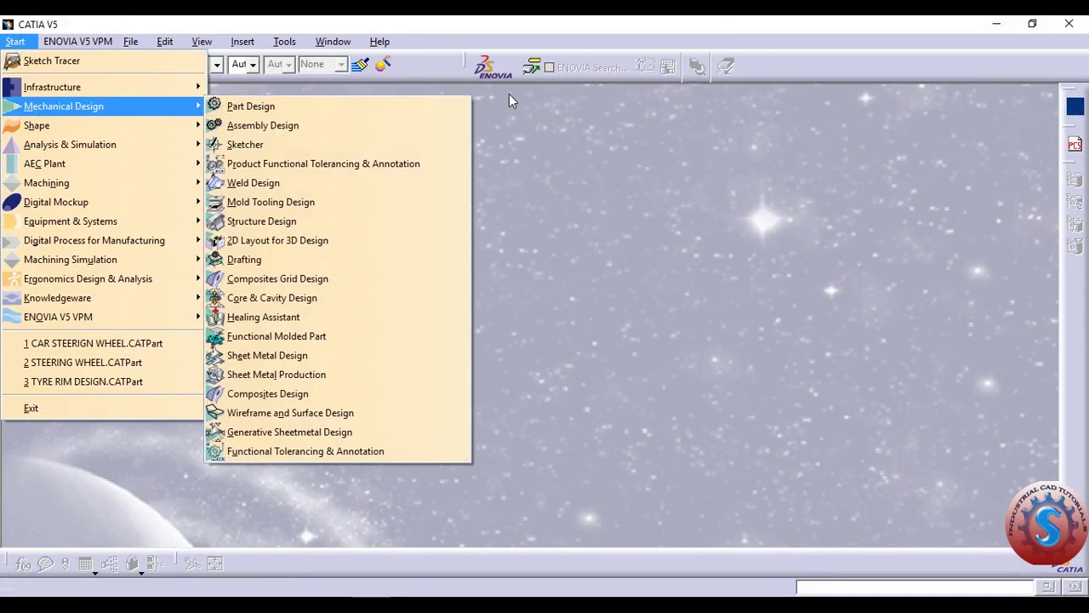
{"action": "left_click", "coordinate": [395, 109]}
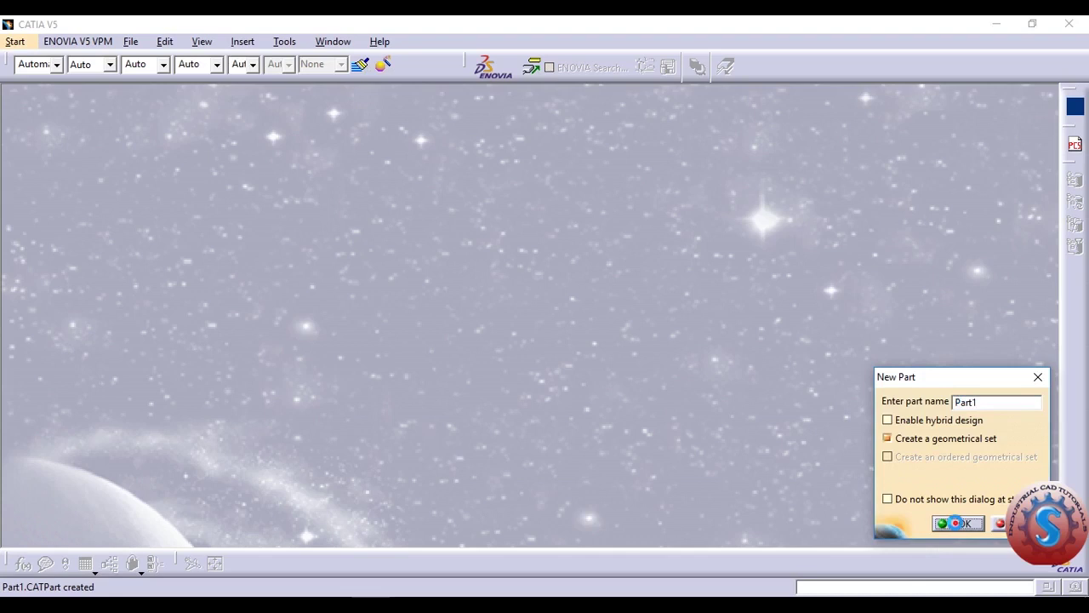
{"action": "left_click", "coordinate": [957, 522]}
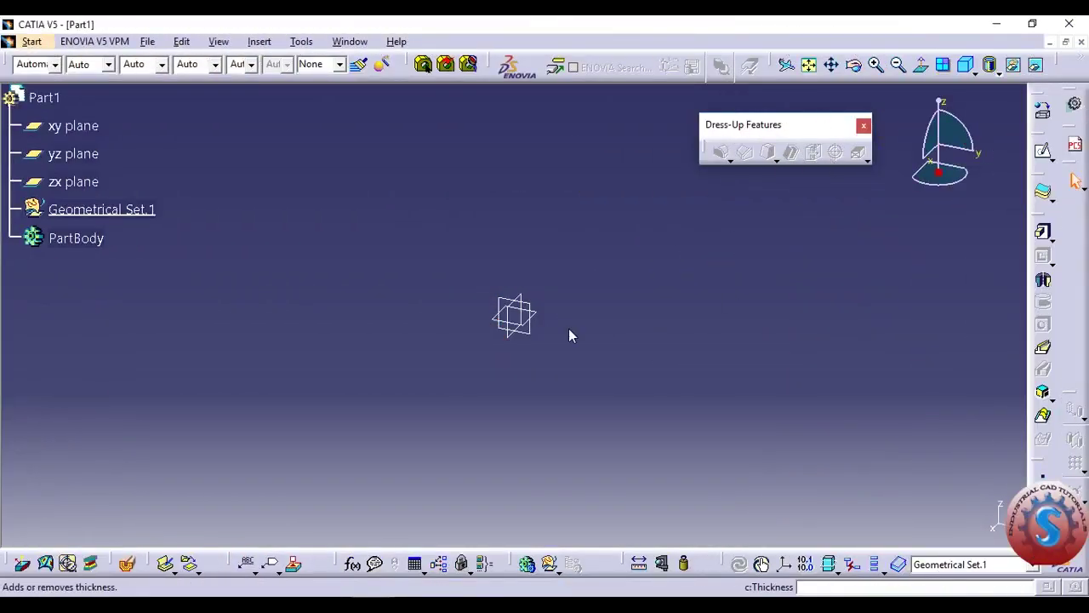
Start a new sketch on the xy plane chosen in the specification tree.
{"action": "middle_click_drag", "start_coordinate": [570, 335], "coordinate": [541, 333]}
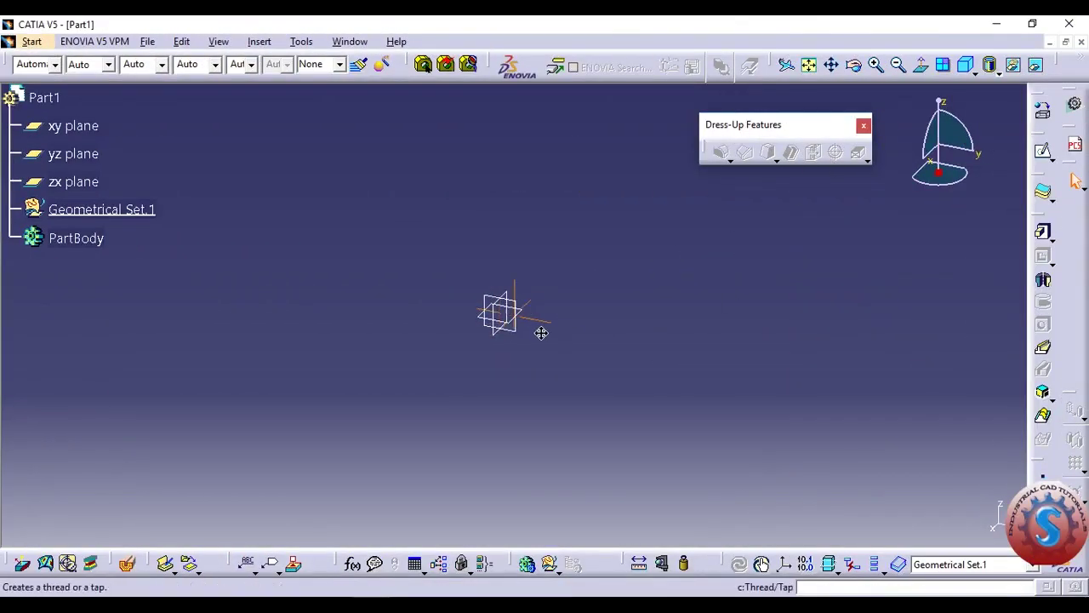
{"action": "middle_click_drag", "start_coordinate": [596, 280], "coordinate": [571, 294]}
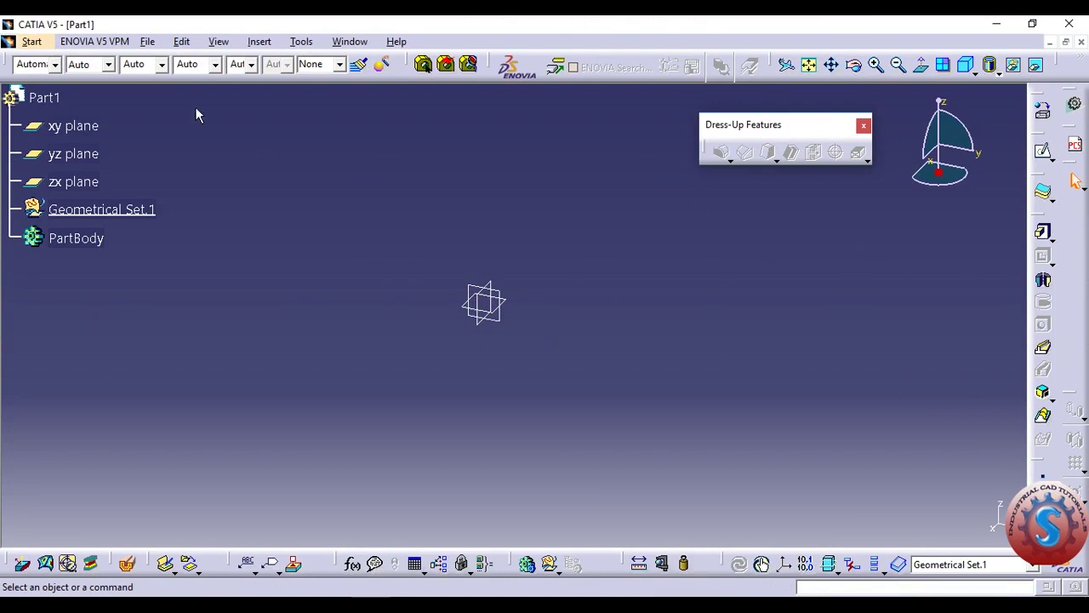
{"action": "left_click", "coordinate": [88, 127]}
{"action": "left_click", "coordinate": [1043, 151]}
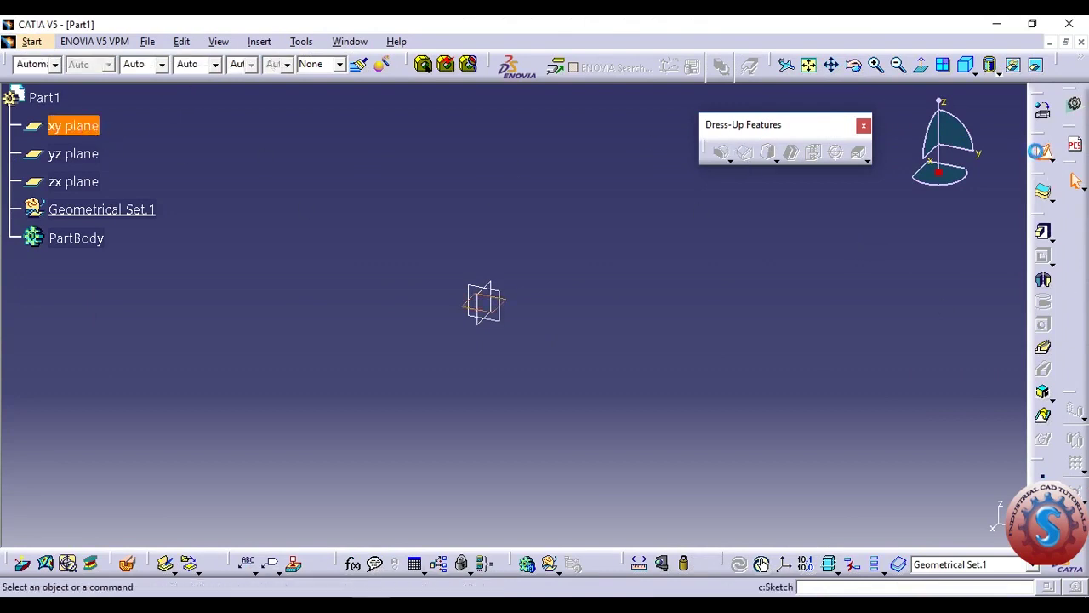
Sketch a circle in Sketch.1 with its centre at the sketch origin.
{"action": "left_click", "coordinate": [810, 252]}
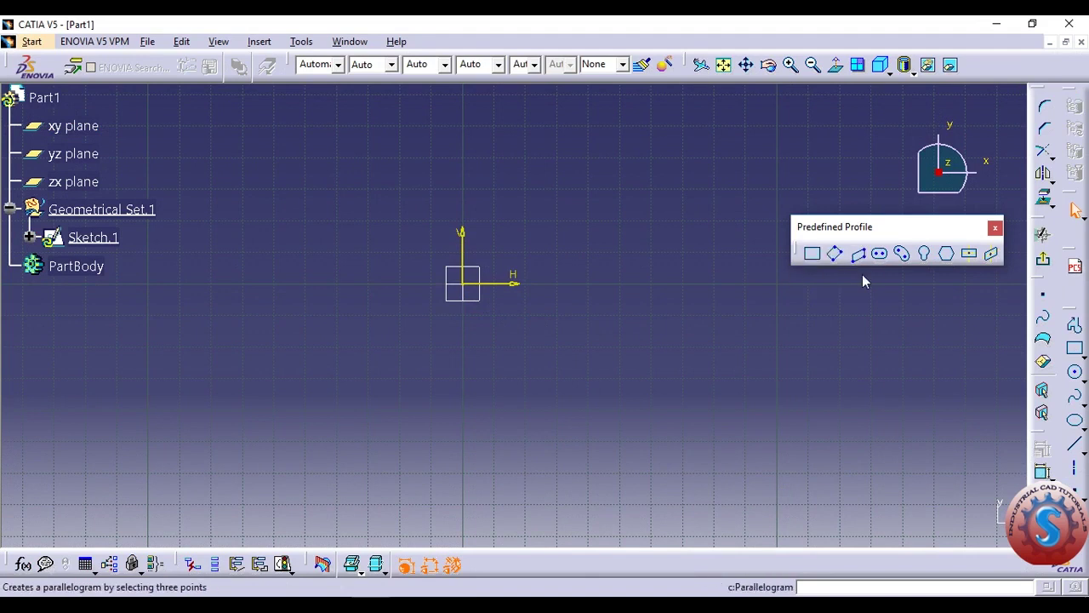
{"action": "left_click", "coordinate": [1073, 375]}
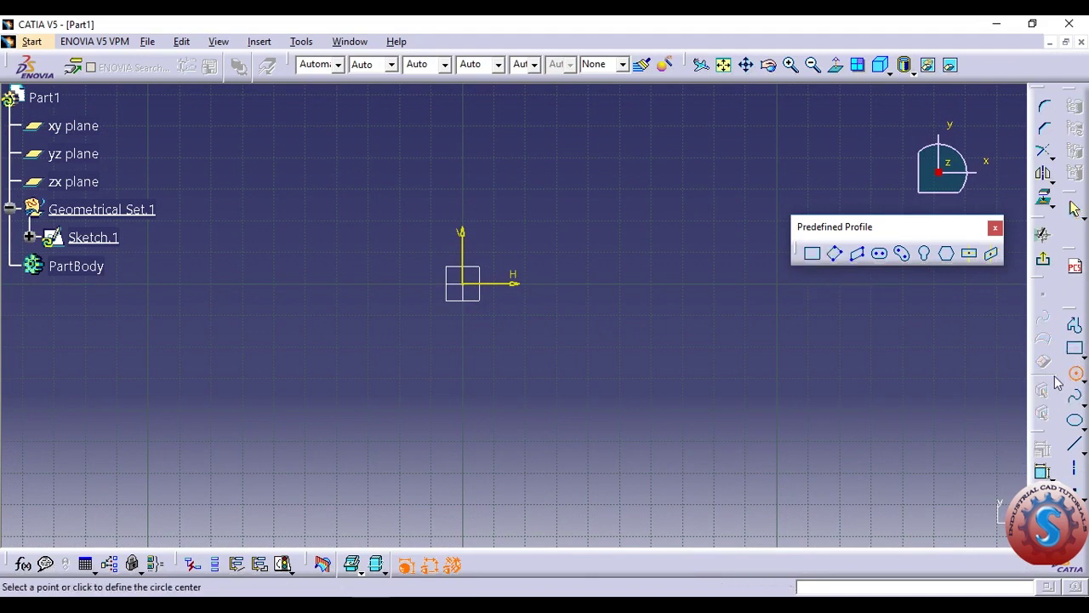
{"action": "left_click", "coordinate": [465, 284]}
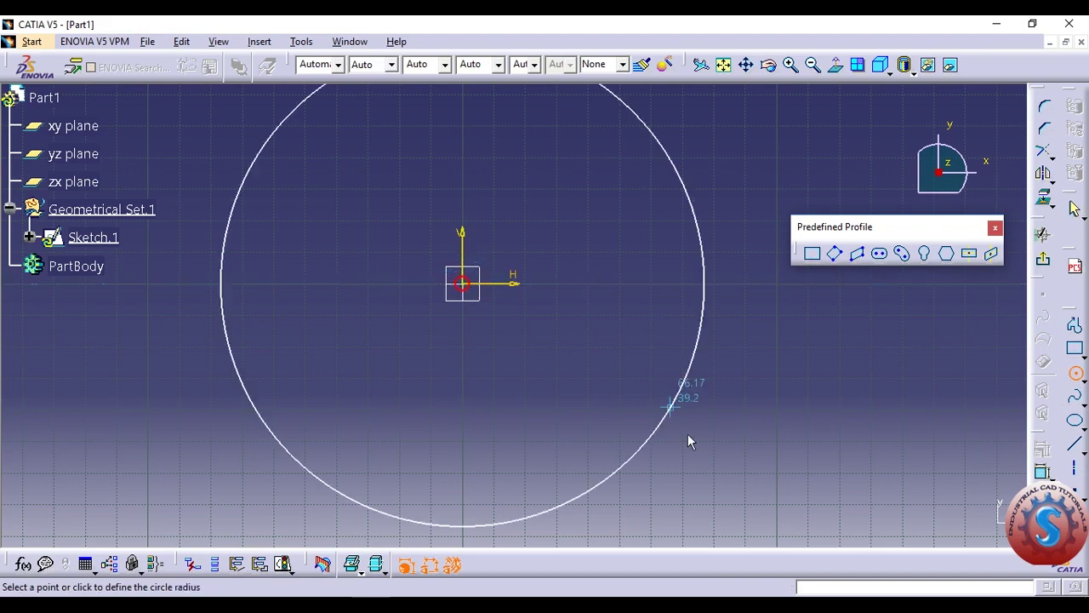
{"action": "left_click", "coordinate": [608, 390]}
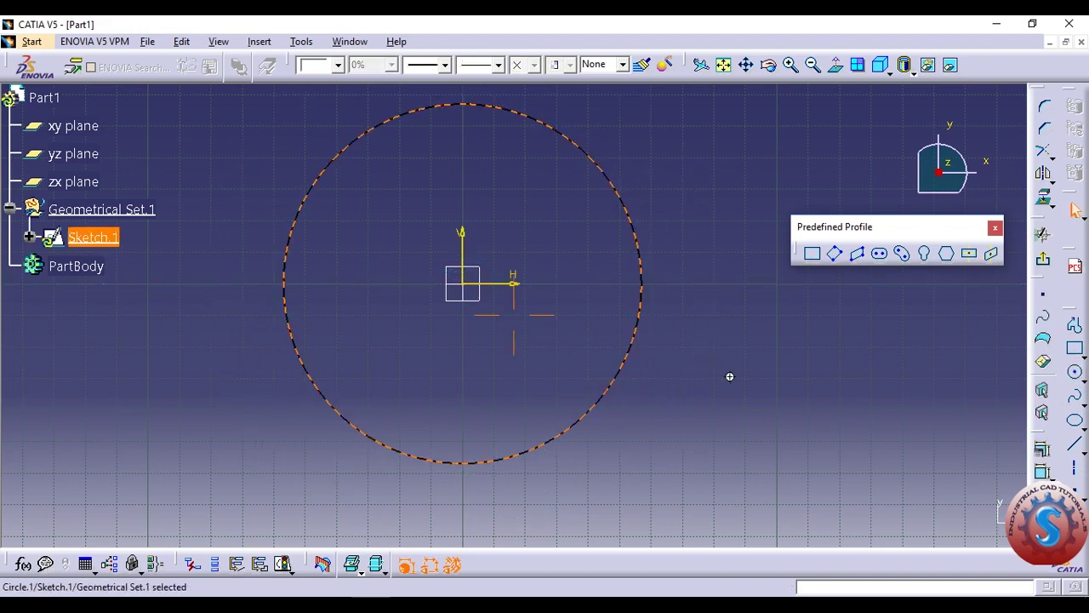
Exit the sketch and pad the circle 20mm with mirrored extent as Pad.1.
{"action": "left_click", "coordinate": [1045, 266]}
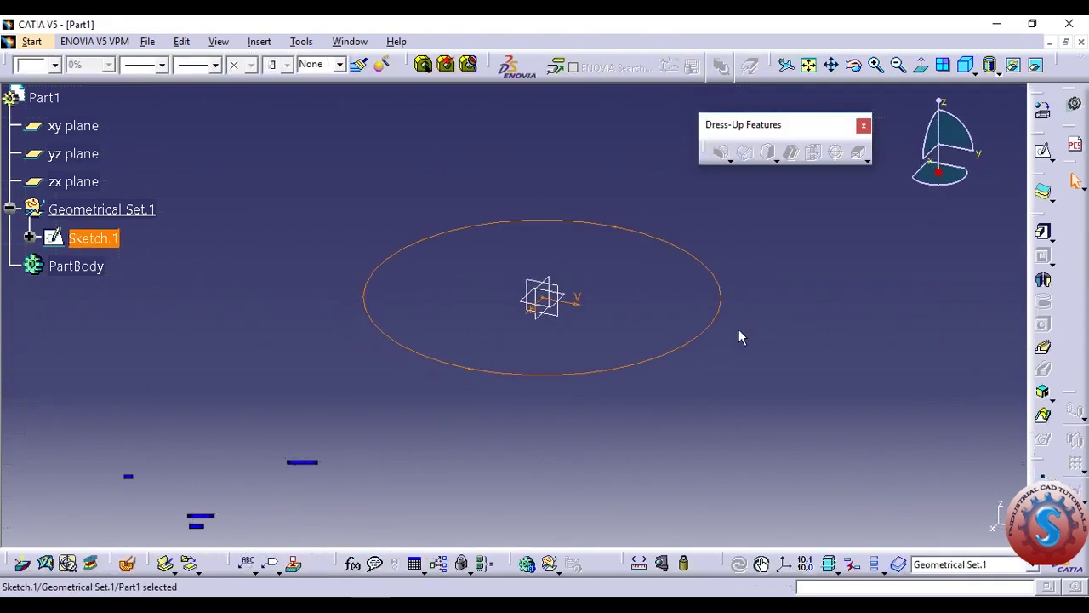
{"action": "left_click", "coordinate": [1044, 237]}
{"action": "left_click", "coordinate": [671, 351]}
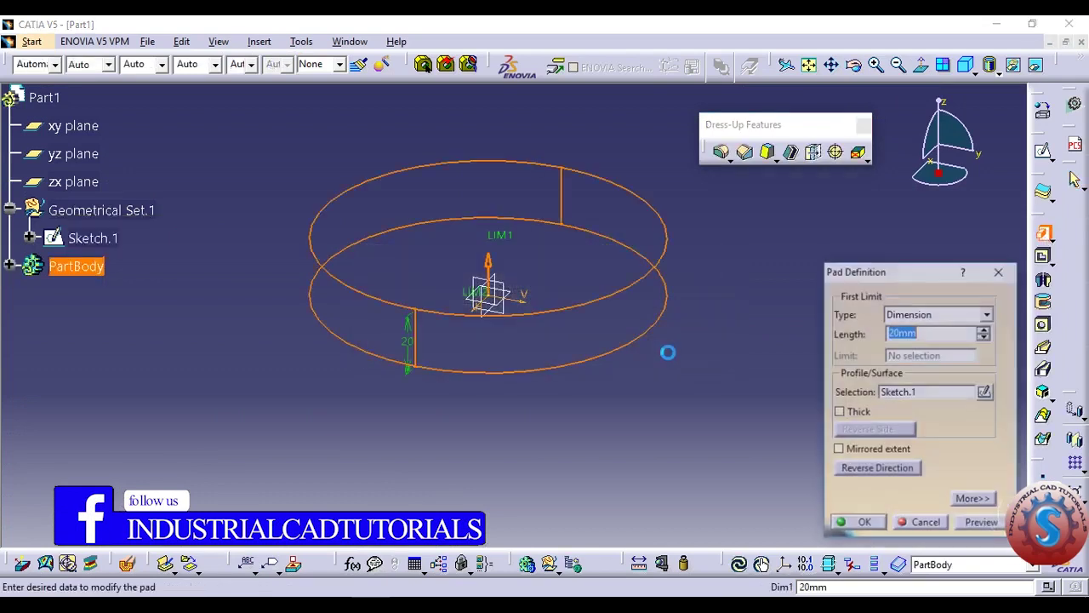
{"action": "left_click", "coordinate": [840, 448]}
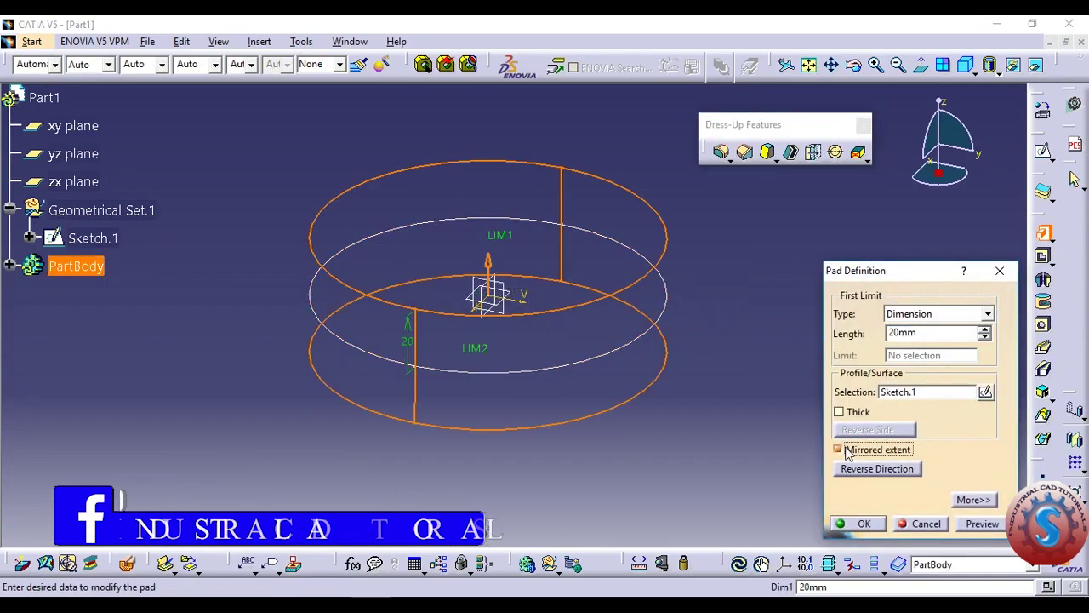
{"action": "left_click", "coordinate": [861, 523]}
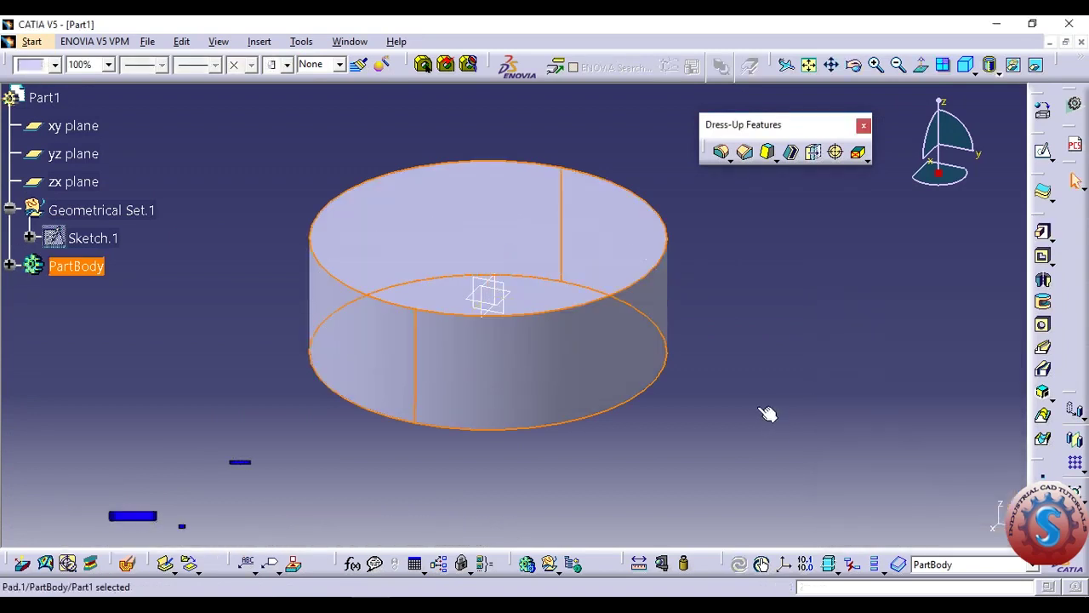
{"action": "middle_click_drag", "start_coordinate": [752, 382], "coordinate": [739, 288]}
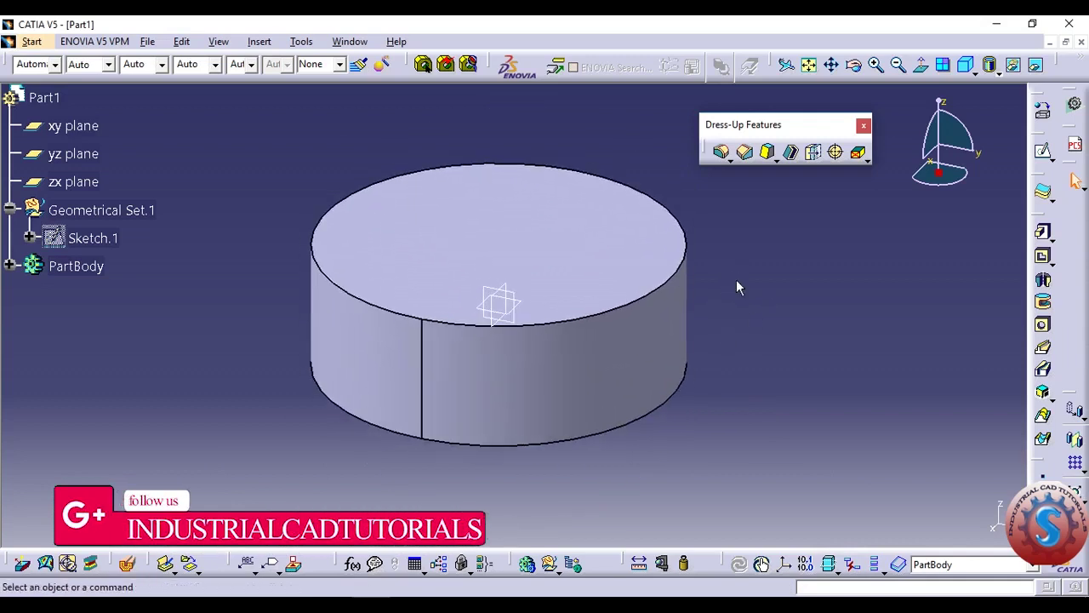
Draft the cylinder's side face 5deg, using the top face as neutral element.
{"action": "left_click", "coordinate": [772, 160]}
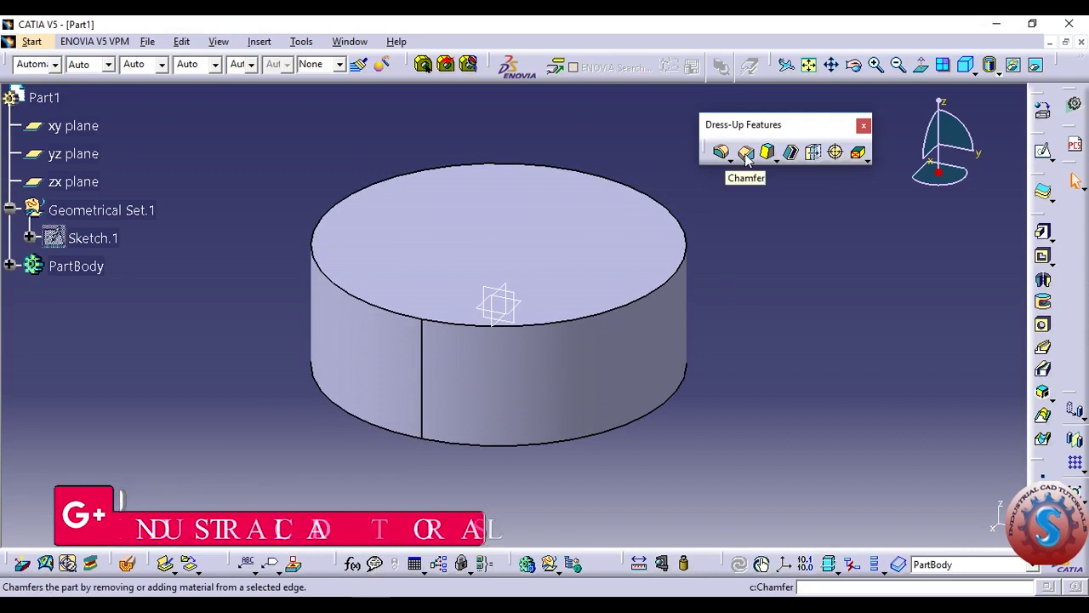
{"action": "left_click", "coordinate": [774, 161]}
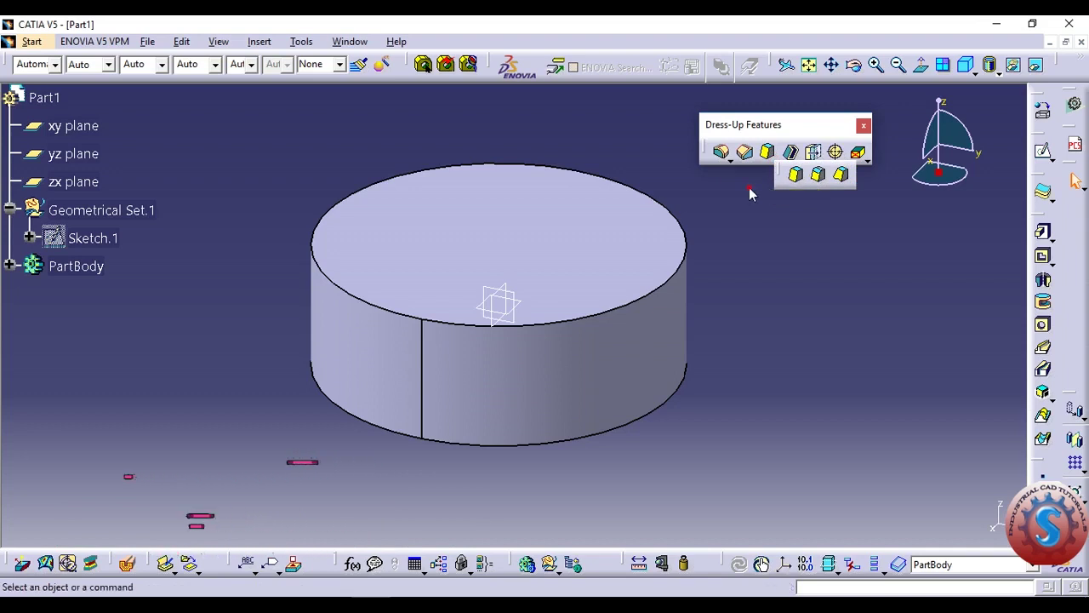
{"action": "left_click", "coordinate": [796, 175]}
{"action": "middle_click_drag", "start_coordinate": [516, 335], "coordinate": [411, 349]}
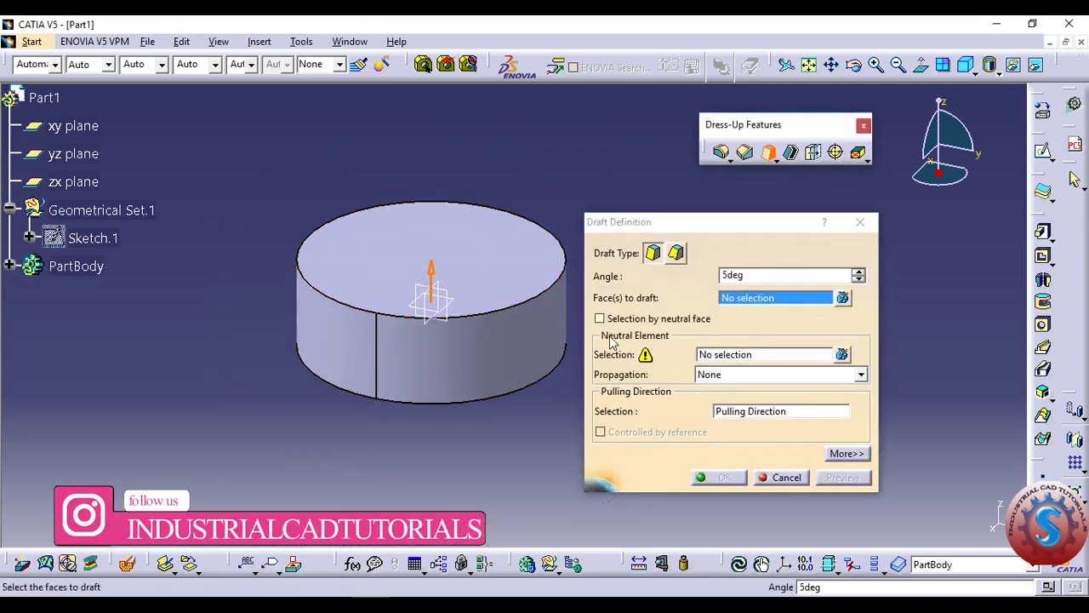
{"action": "left_click", "coordinate": [523, 348]}
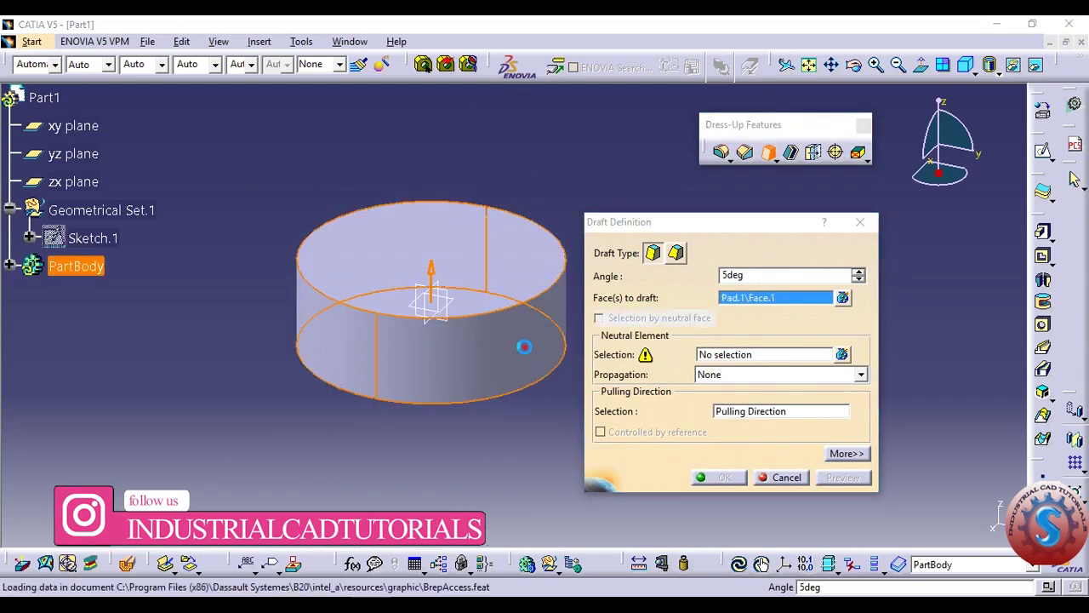
{"action": "left_click", "coordinate": [753, 355]}
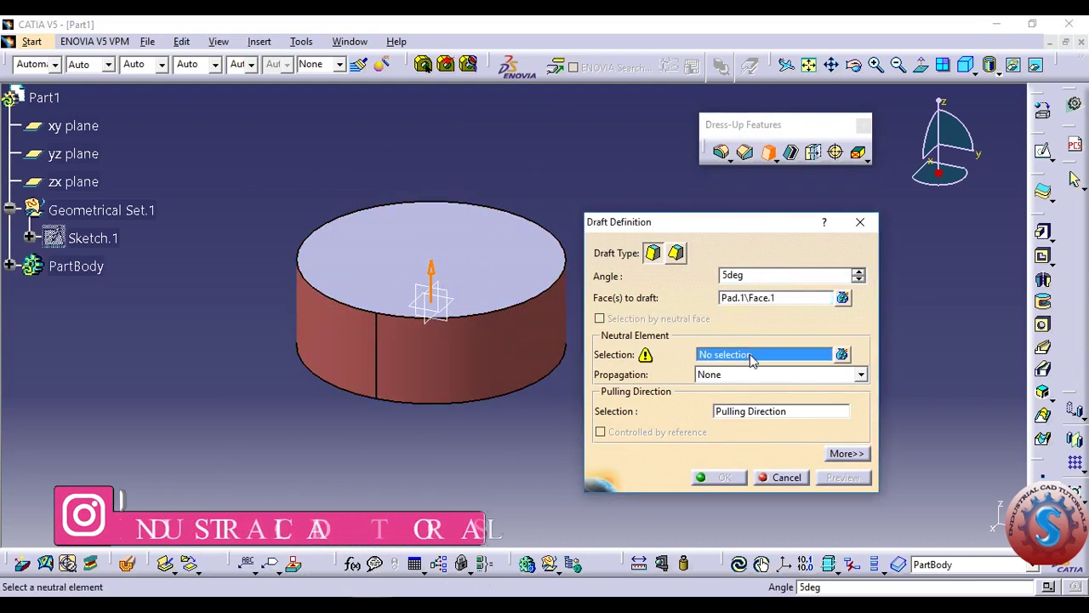
{"action": "left_click", "coordinate": [519, 268]}
{"action": "middle_click_drag", "start_coordinate": [510, 280], "coordinate": [486, 273]}
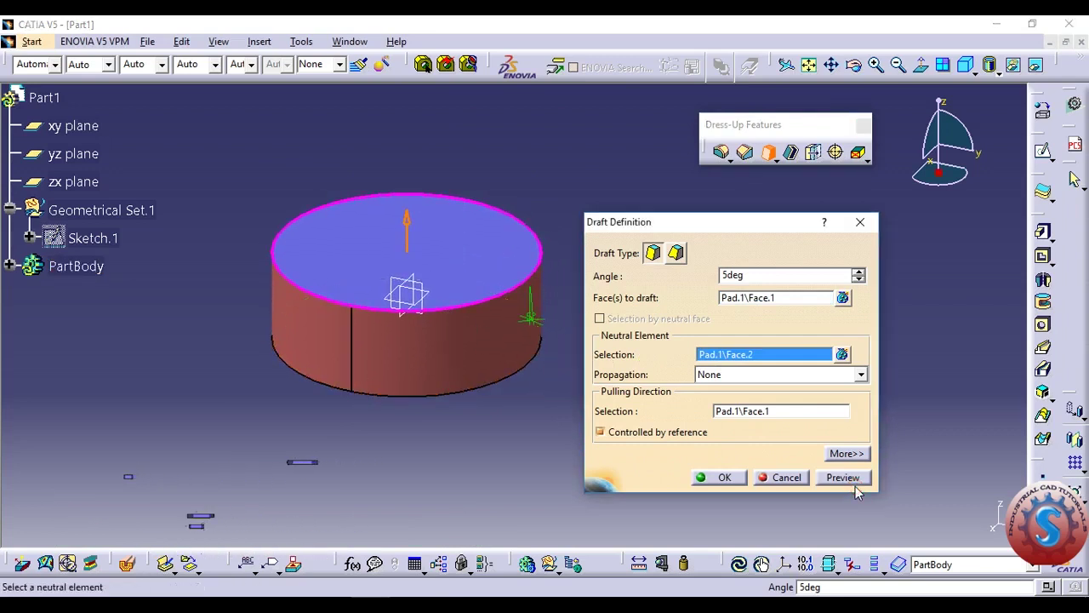
{"action": "left_click", "coordinate": [846, 478]}
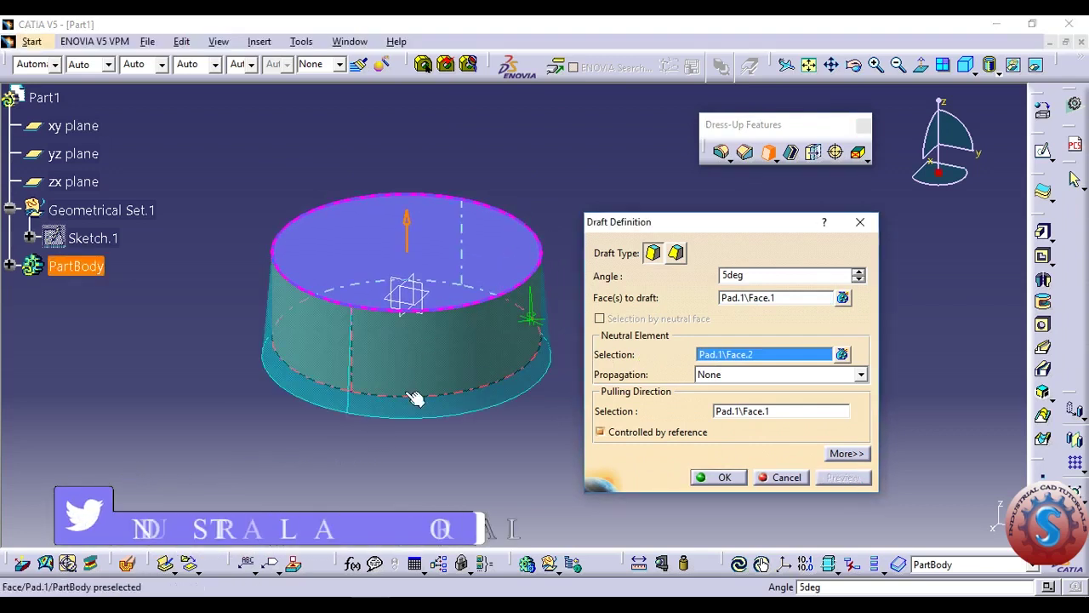
{"action": "left_click", "coordinate": [722, 478]}
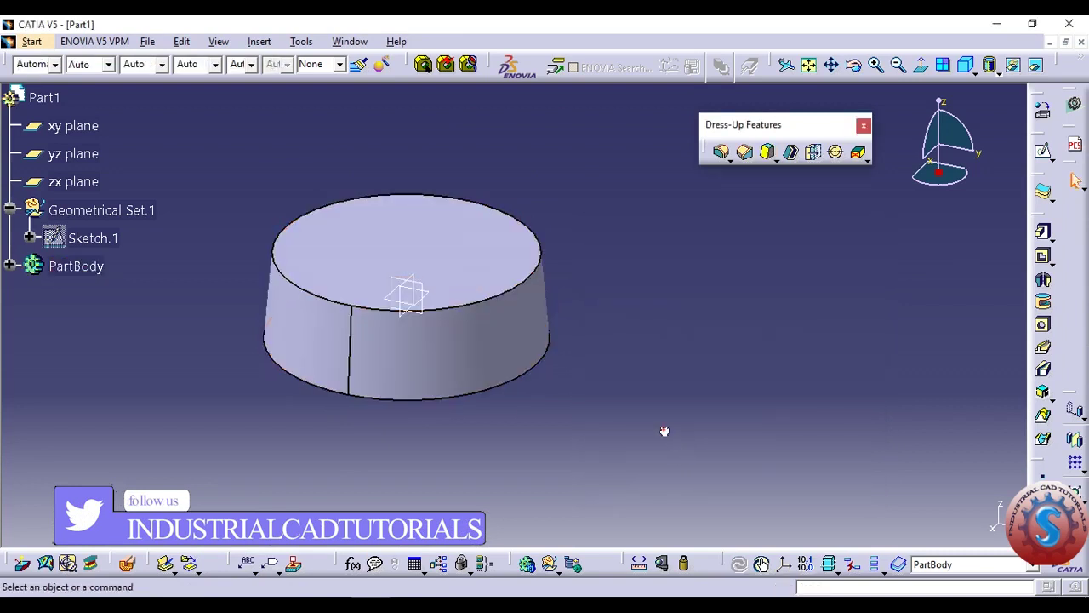
Undo the previous draft on the cylinder.
{"action": "middle_click_drag", "start_coordinate": [417, 329], "coordinate": [455, 317]}
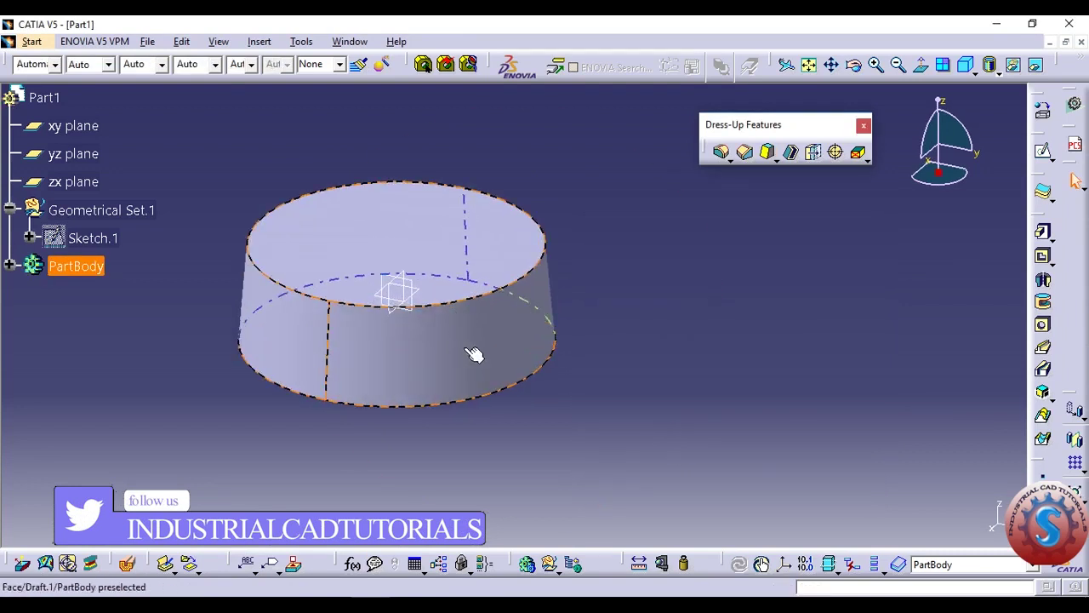
{"action": "left_click", "coordinate": [689, 479]}
{"action": "key", "text": "ctrl+z"}
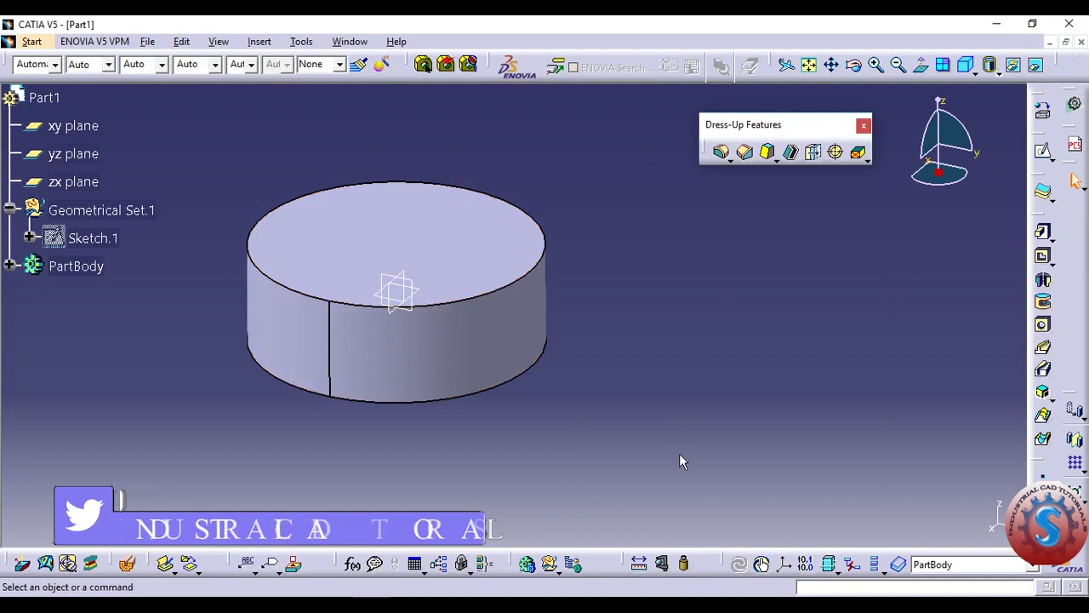
Recreate Draft.1: 5deg on the side face with the top face as neutral element.
{"action": "left_click", "coordinate": [767, 151]}
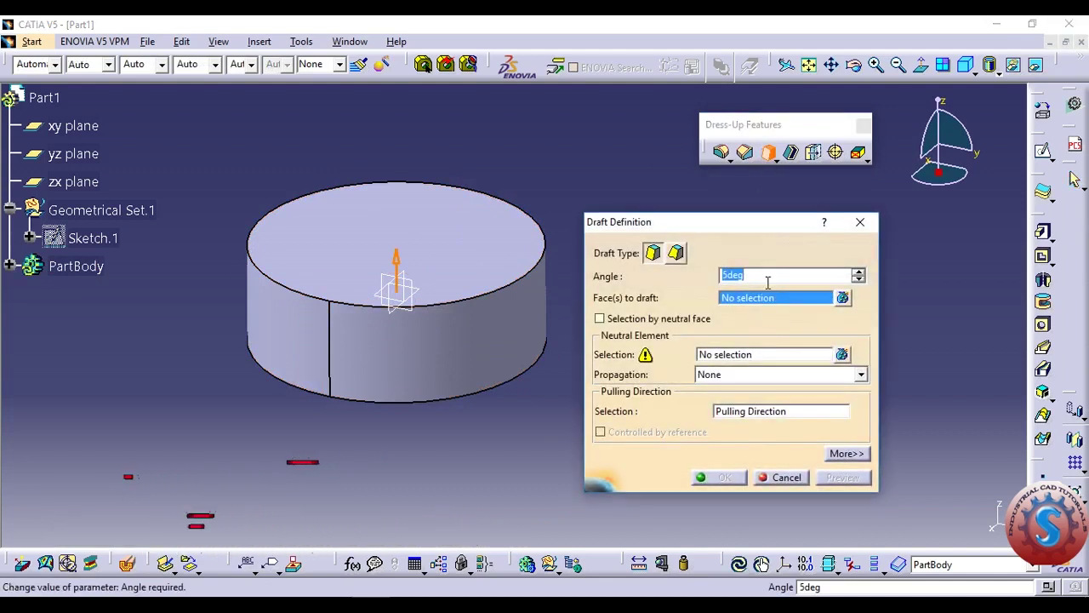
{"action": "left_click", "coordinate": [481, 347]}
{"action": "left_click", "coordinate": [730, 354]}
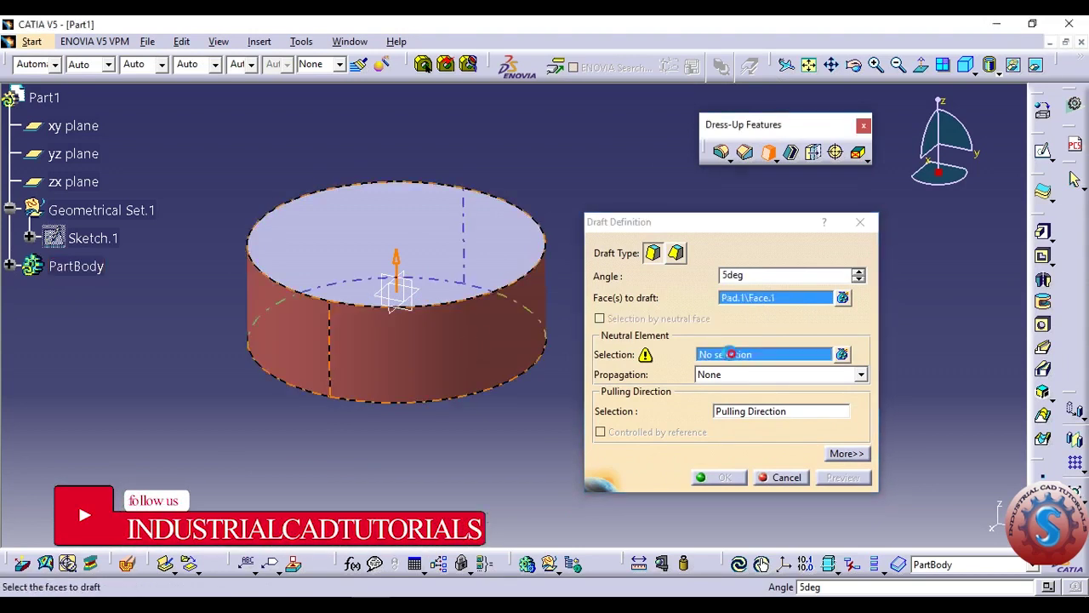
{"action": "left_click", "coordinate": [389, 242]}
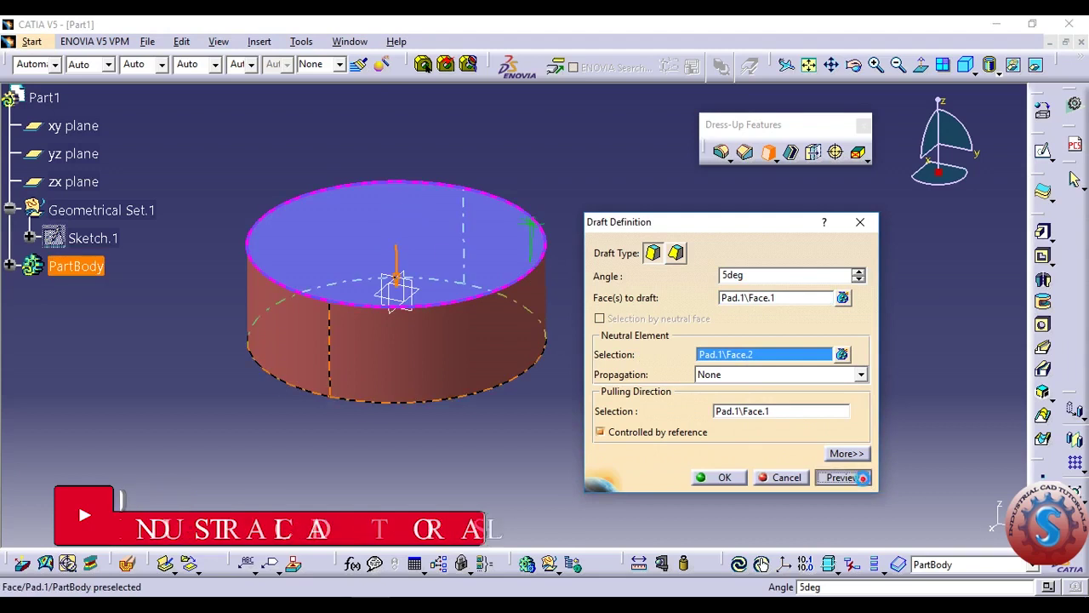
{"action": "left_click", "coordinate": [719, 477]}
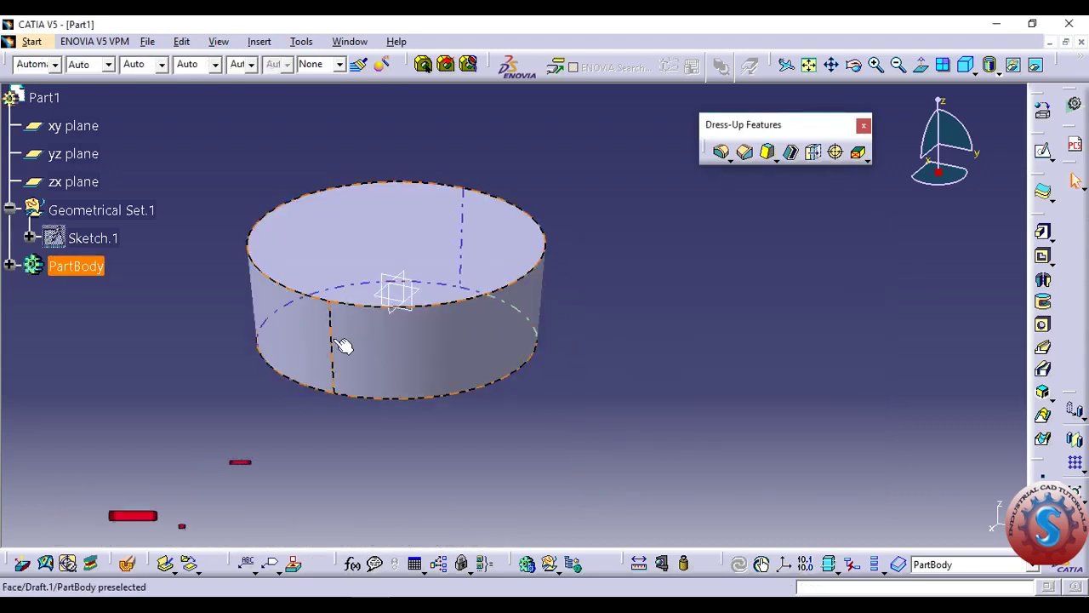
{"action": "left_click", "coordinate": [468, 349]}
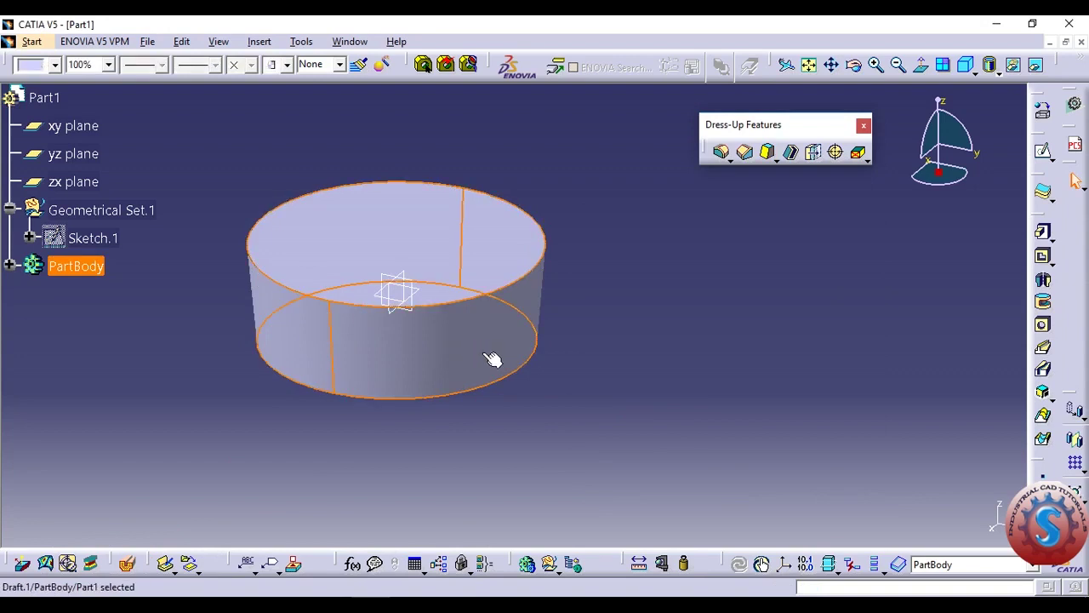
Start a new draft on the side face with the top face as neutral element.
{"action": "left_click", "coordinate": [717, 364]}
{"action": "left_click", "coordinate": [766, 152]}
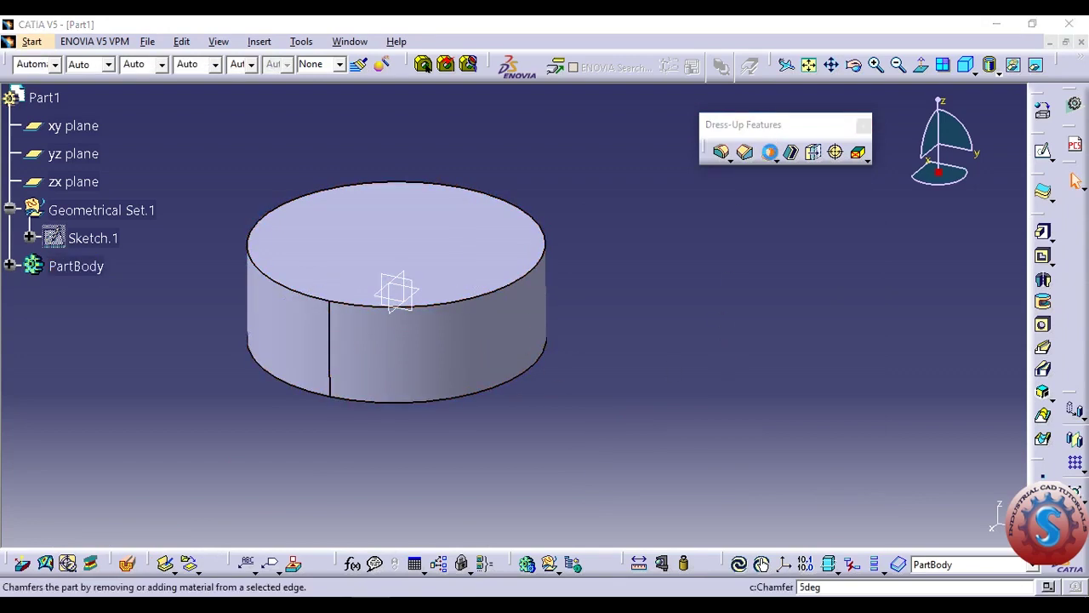
{"action": "left_click", "coordinate": [508, 354]}
{"action": "left_click", "coordinate": [754, 354]}
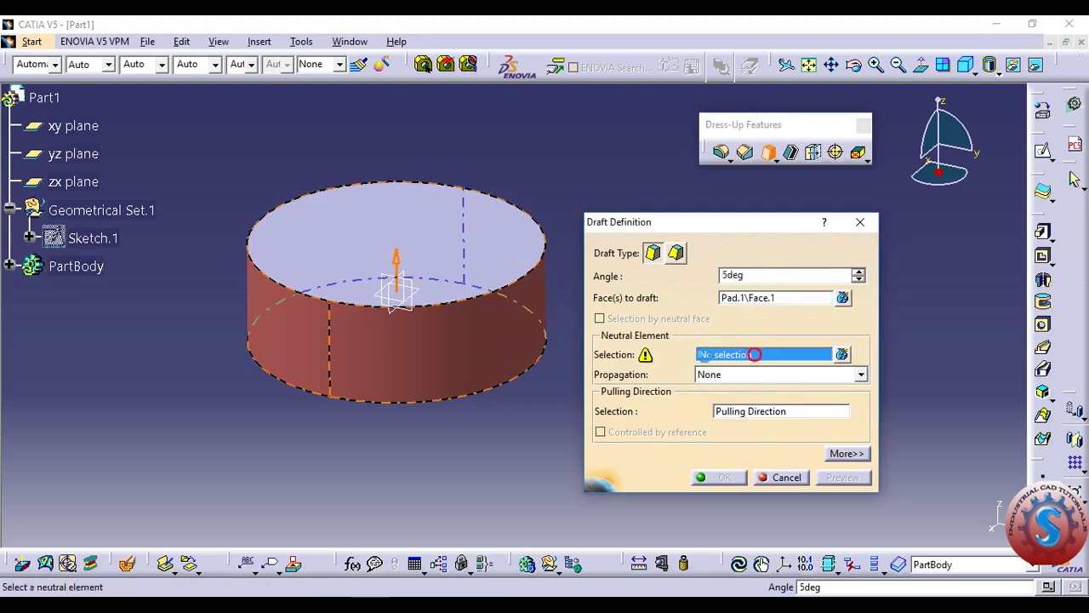
{"action": "left_click", "coordinate": [440, 255]}
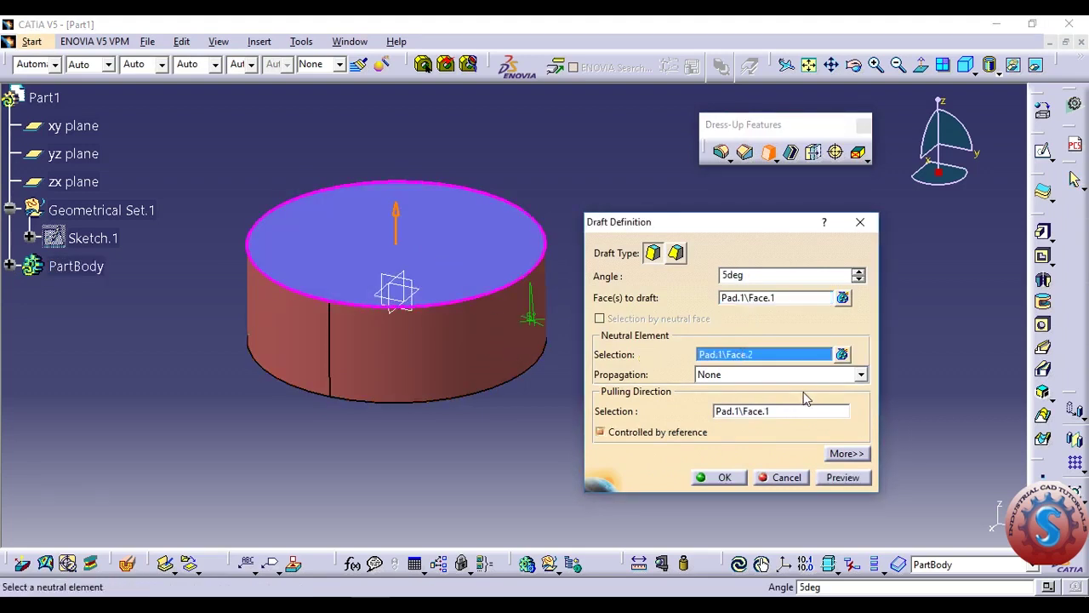
Use the xy plane as parting element and reverse the draft's pulling direction.
{"action": "left_click", "coordinate": [845, 455]}
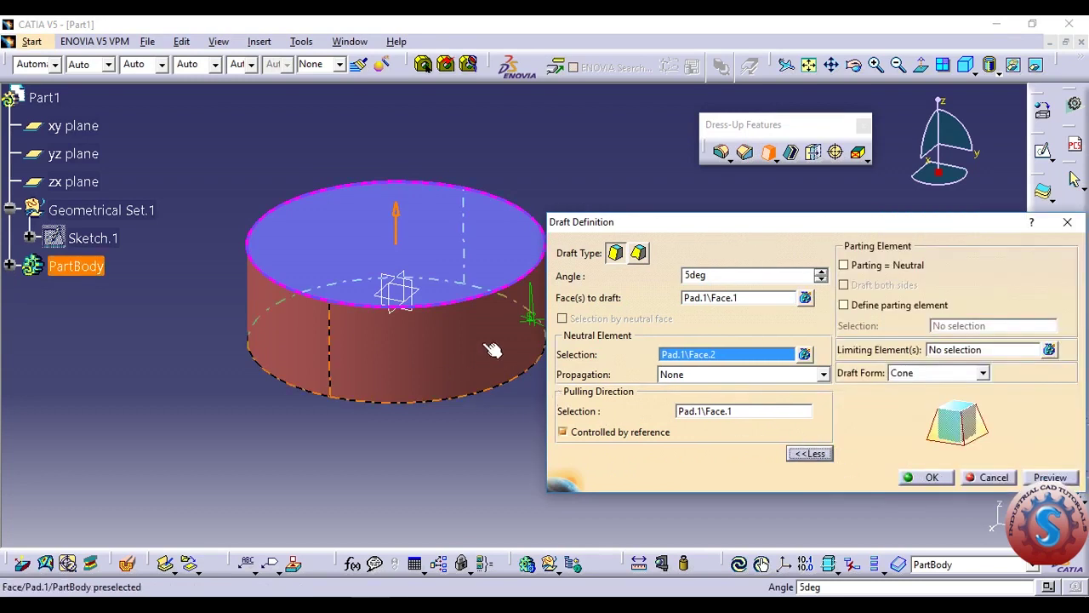
{"action": "middle_click_drag", "start_coordinate": [492, 349], "coordinate": [394, 328]}
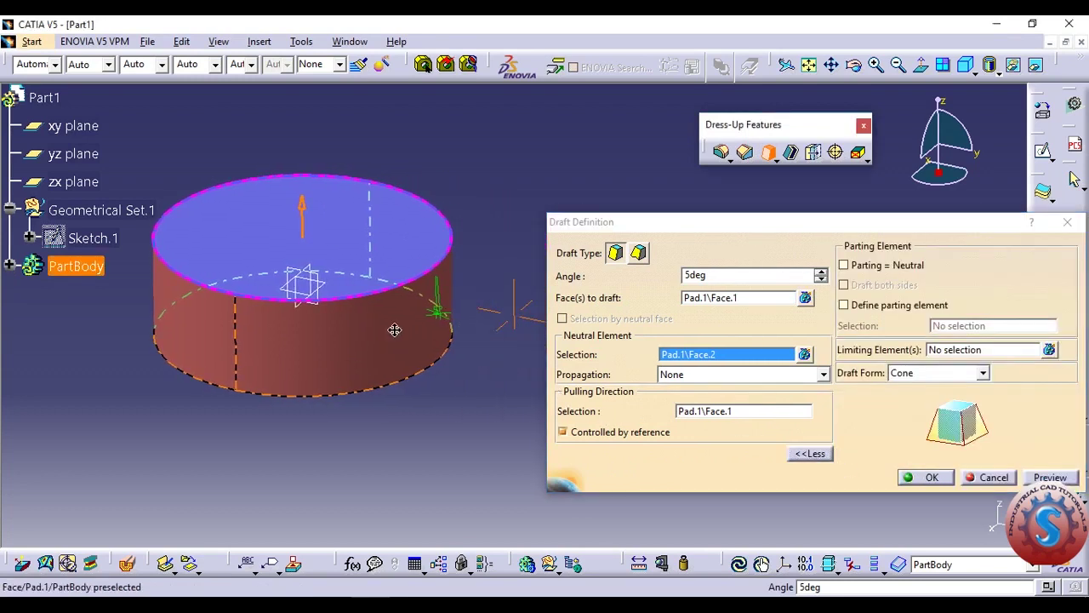
{"action": "left_click", "coordinate": [942, 354]}
{"action": "left_click", "coordinate": [843, 305]}
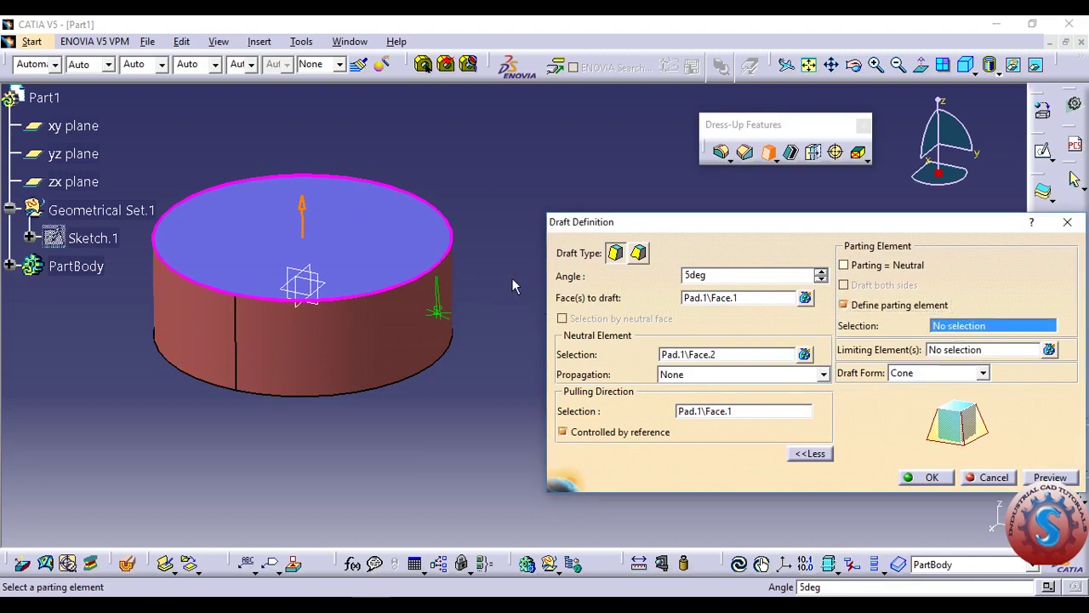
{"action": "left_click", "coordinate": [326, 283]}
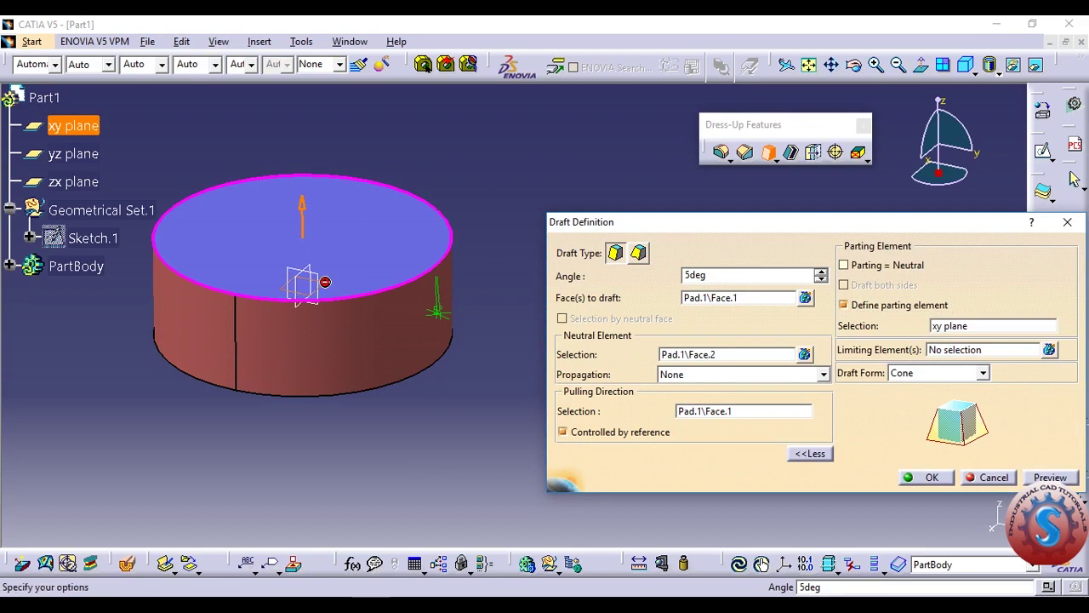
{"action": "left_click", "coordinate": [1050, 477]}
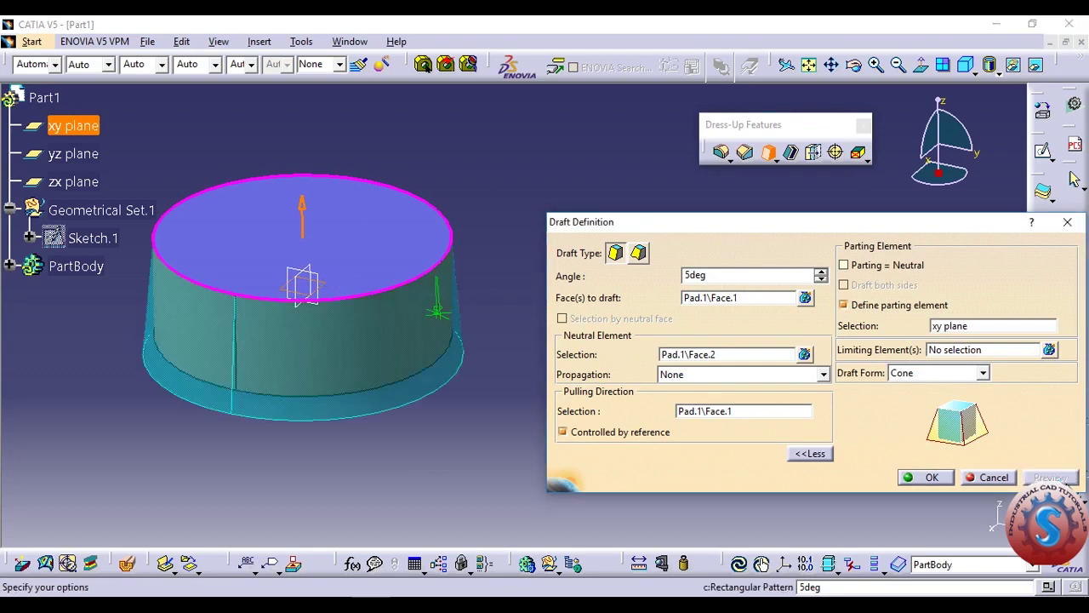
{"action": "left_click", "coordinate": [303, 210]}
Apply the draft with the xy plane as parting element.
{"action": "left_click", "coordinate": [932, 478]}
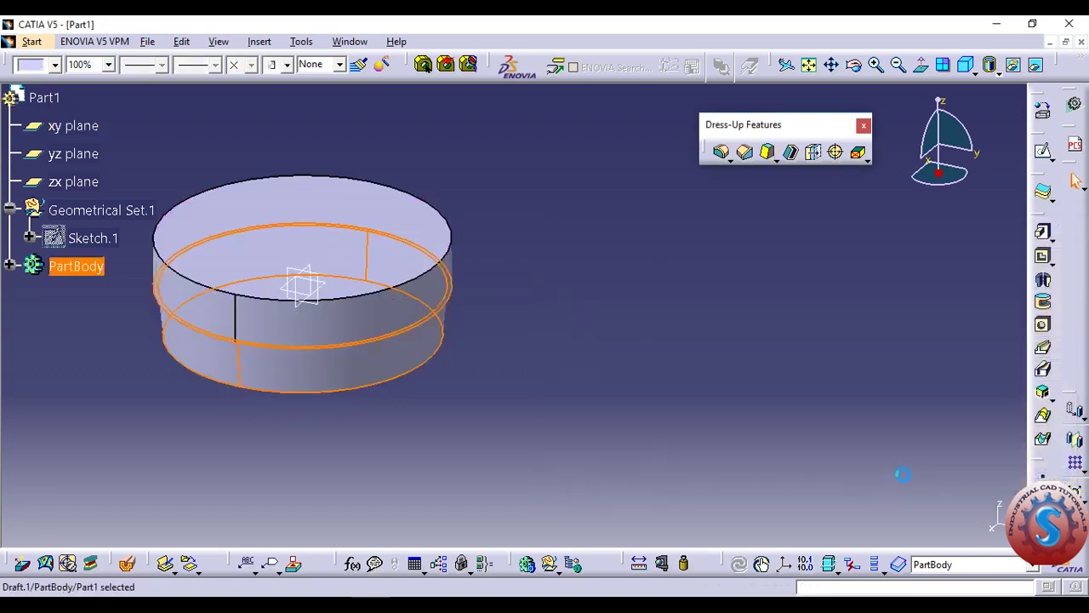
{"action": "left_click", "coordinate": [510, 345]}
{"action": "middle_click_drag", "start_coordinate": [511, 345], "coordinate": [584, 382]}
{"action": "left_click", "coordinate": [636, 382]}
Edit the draft angle to 20 degrees and reapply it to the cylinder side.
{"action": "double_click", "coordinate": [544, 343]}
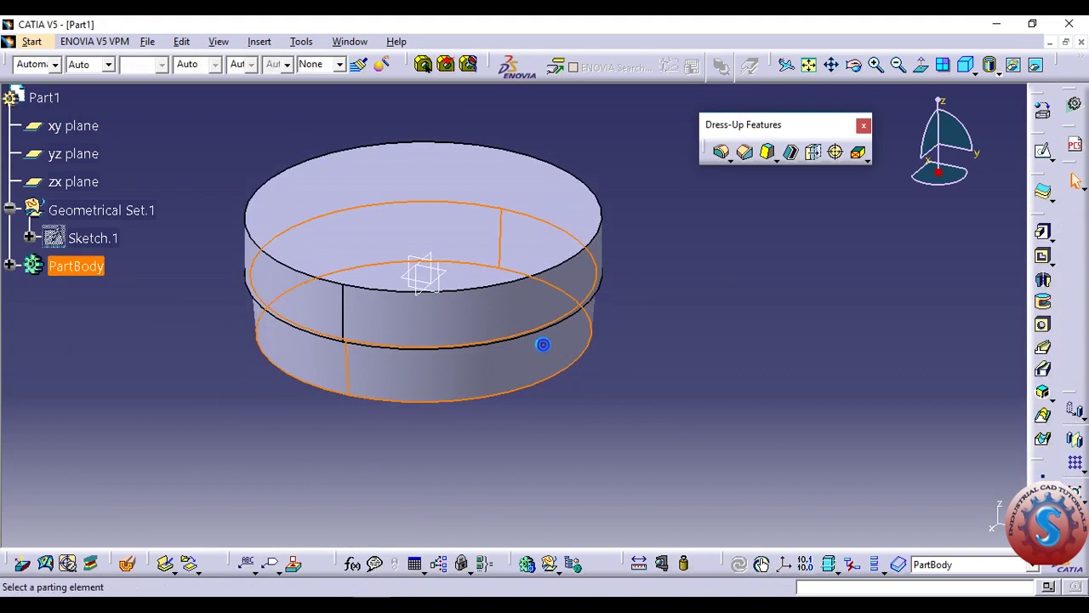
{"action": "middle_click_drag", "start_coordinate": [458, 312], "coordinate": [370, 312]}
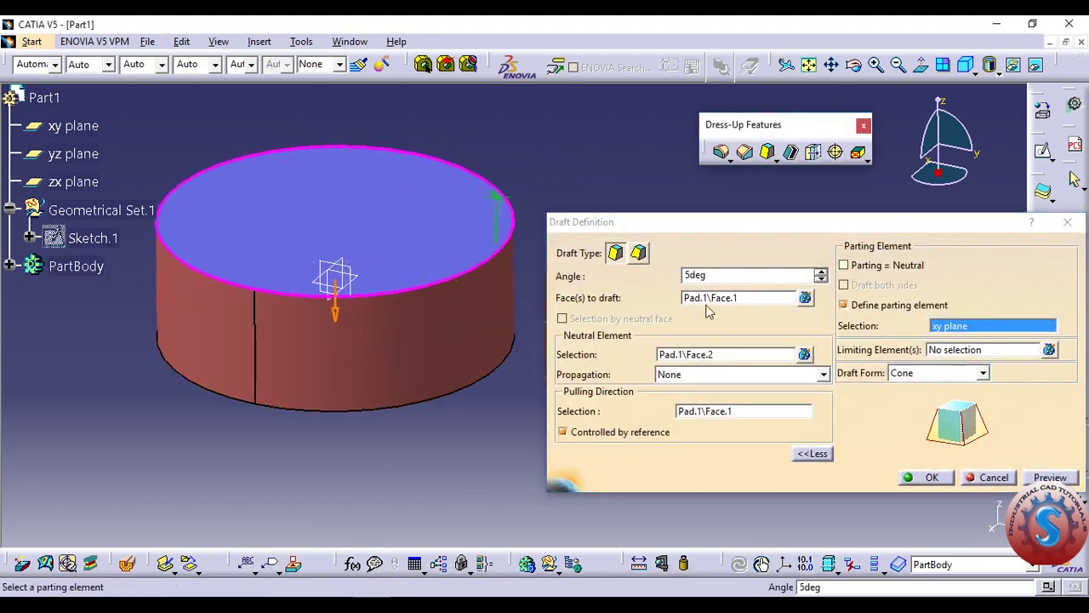
{"action": "left_click_drag", "start_coordinate": [694, 278], "coordinate": [681, 284]}
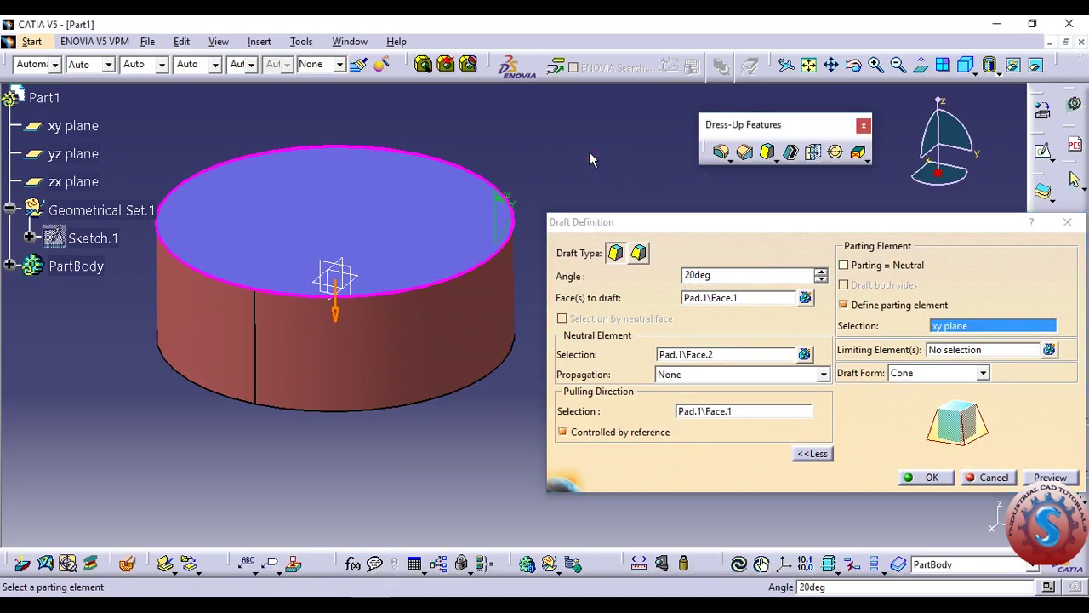
{"action": "left_click", "coordinate": [1052, 476]}
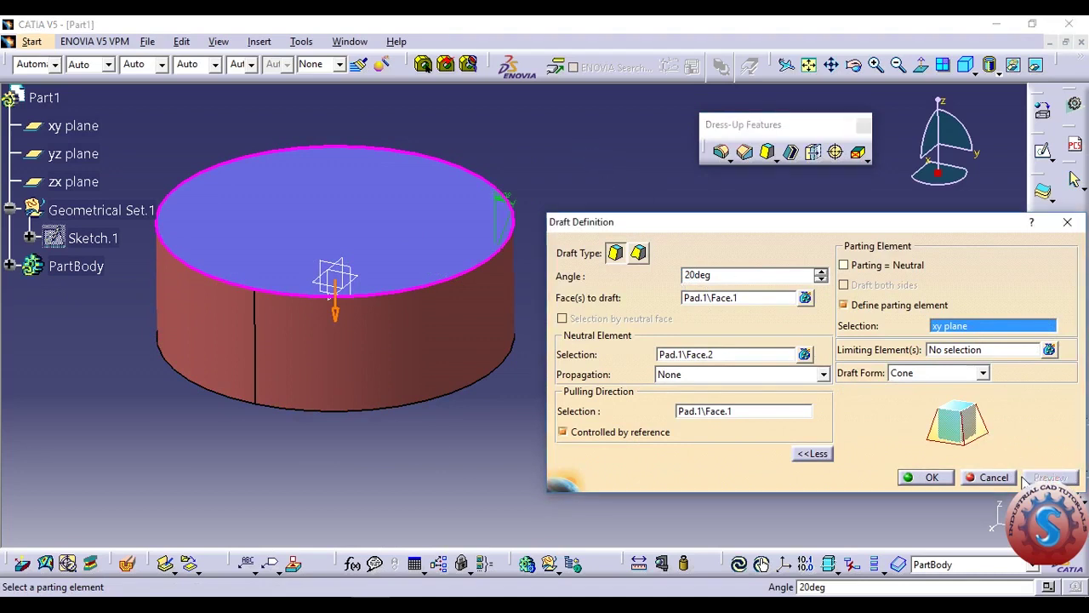
{"action": "left_click", "coordinate": [930, 477]}
{"action": "left_click", "coordinate": [668, 360]}
{"action": "middle_click_drag", "start_coordinate": [584, 339], "coordinate": [703, 337]}
{"action": "middle_click_drag", "start_coordinate": [451, 370], "coordinate": [365, 344]}
{"action": "middle_click_drag", "start_coordinate": [565, 224], "coordinate": [518, 314]}
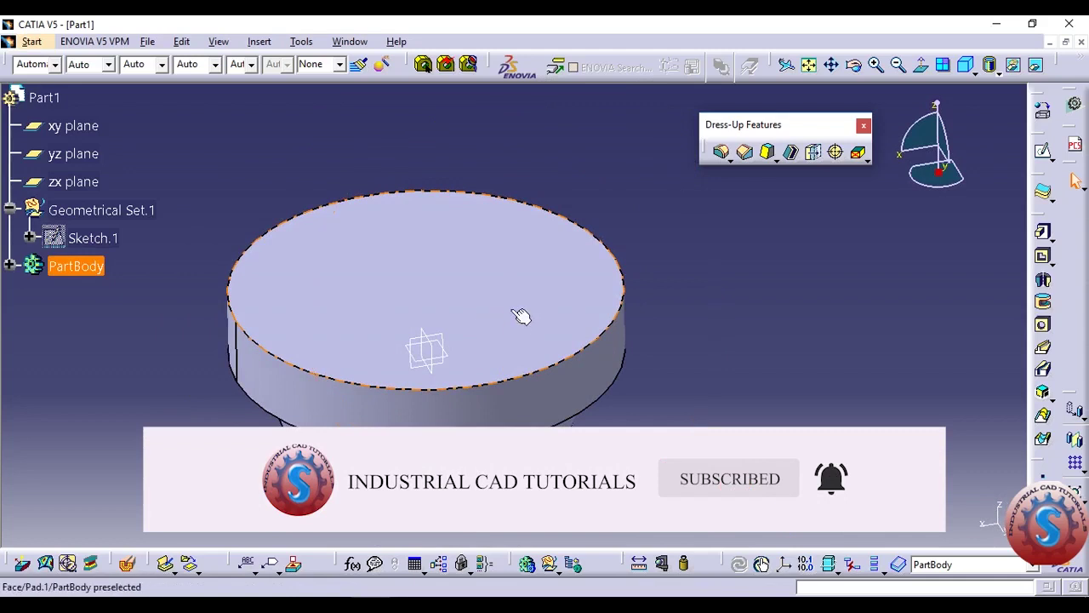
Add a 5mm, 45deg chamfer to the part's top circular edge.
{"action": "left_click", "coordinate": [797, 252]}
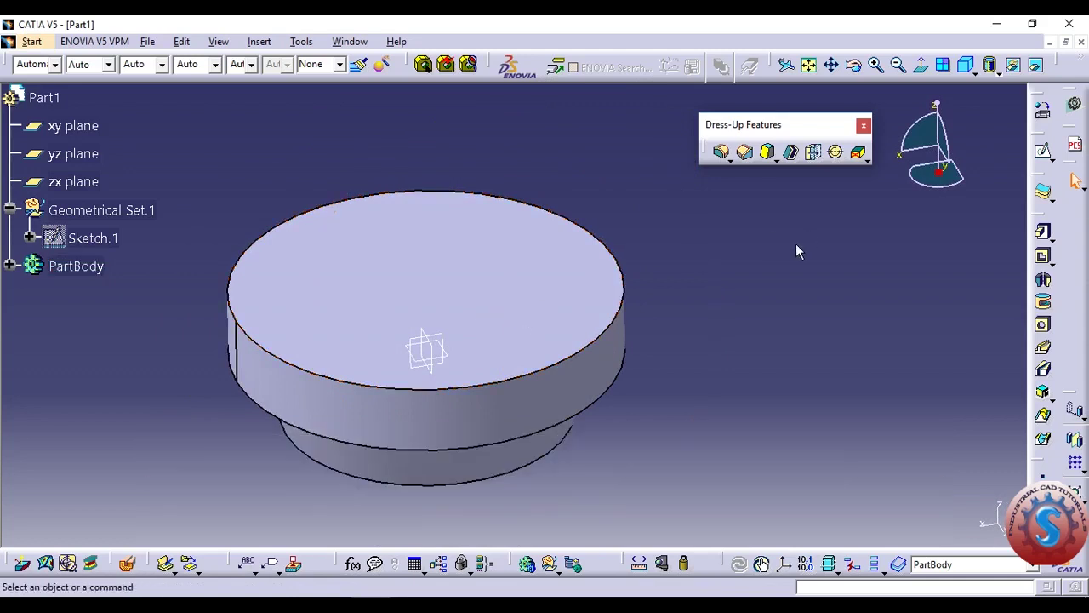
{"action": "left_click", "coordinate": [745, 153]}
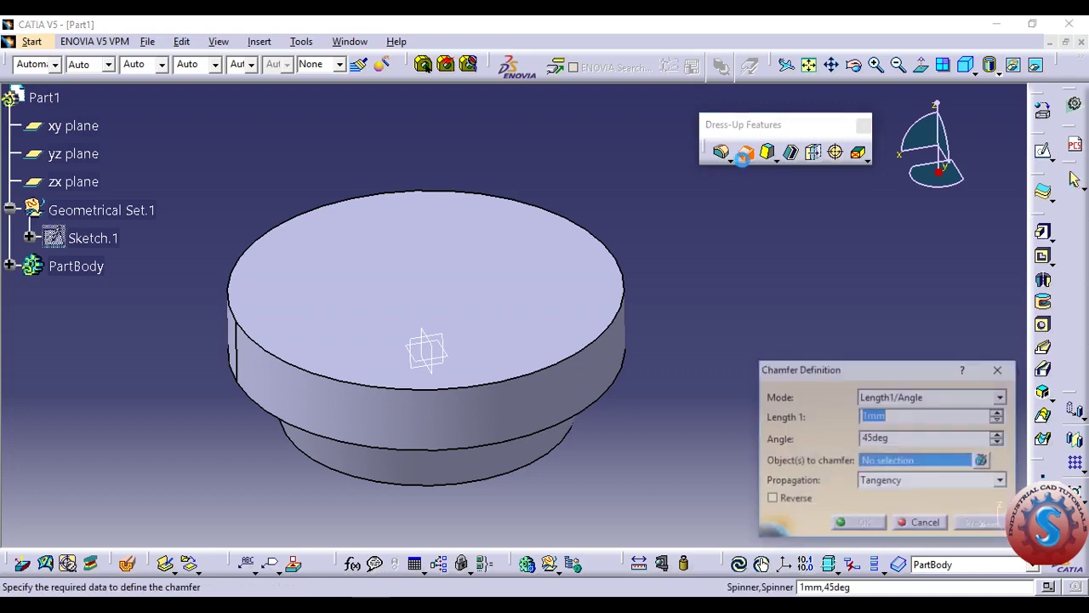
{"action": "left_click", "coordinate": [622, 327]}
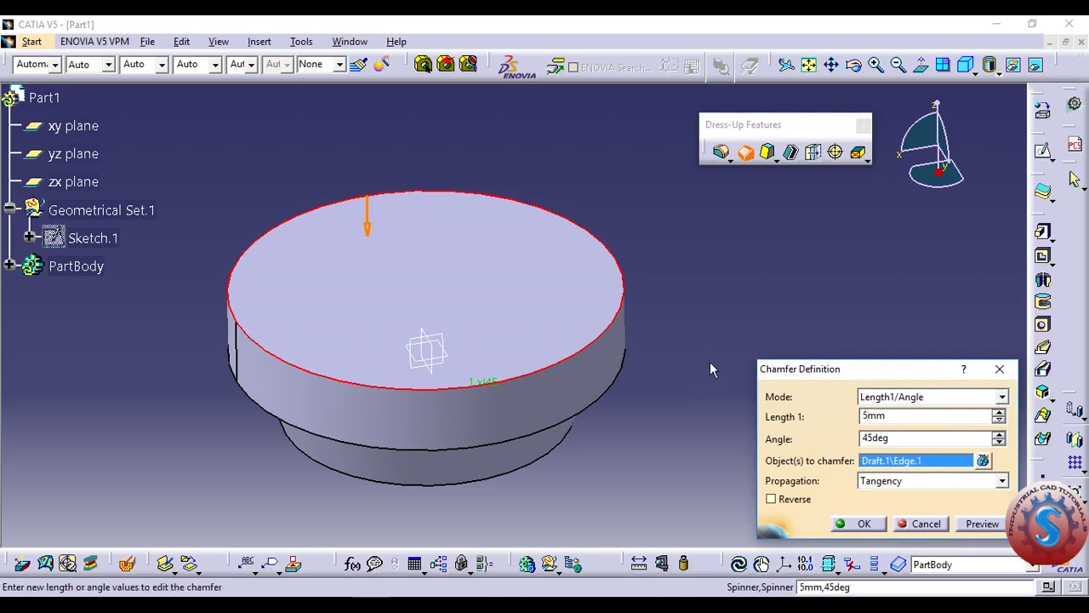
{"action": "left_click", "coordinate": [996, 528]}
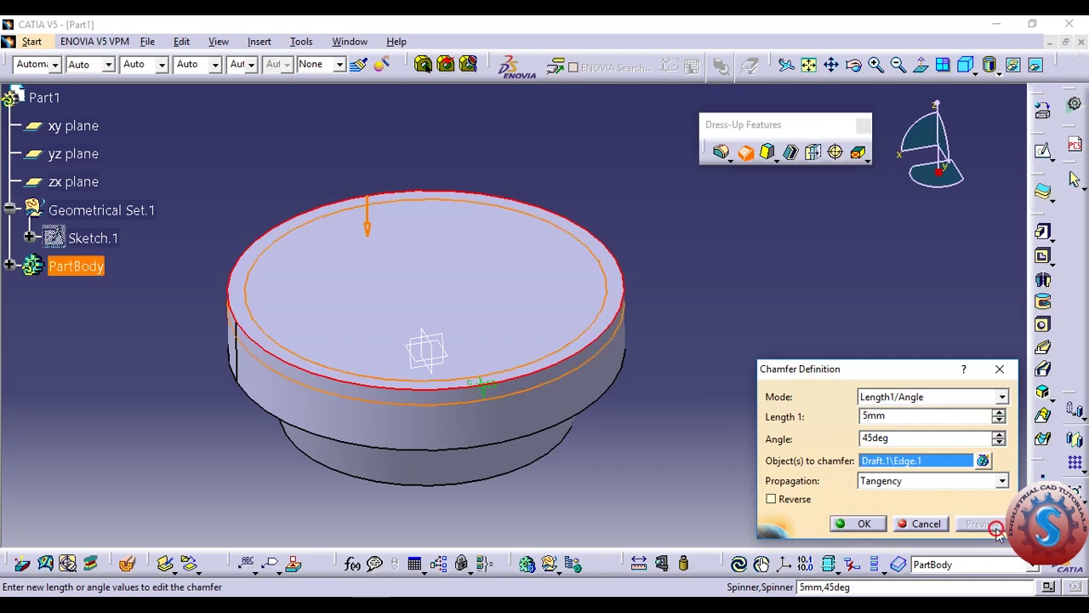
{"action": "left_click", "coordinate": [862, 524]}
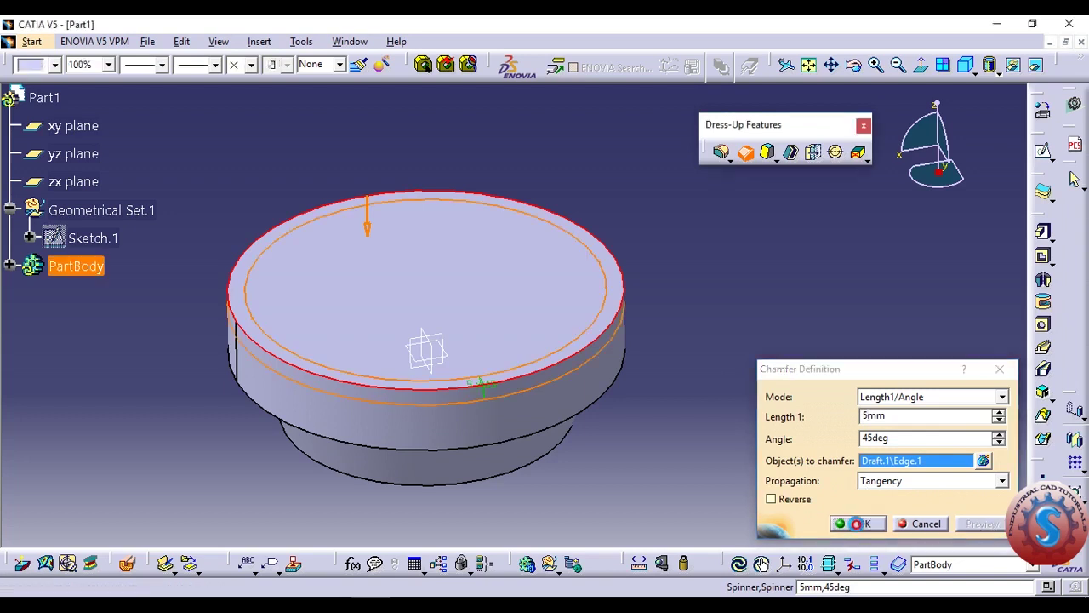
{"action": "middle_click_drag", "start_coordinate": [667, 440], "coordinate": [561, 436]}
Add a matching 5mm, 45deg chamfer to the bottom circular edge.
{"action": "left_click", "coordinate": [561, 448]}
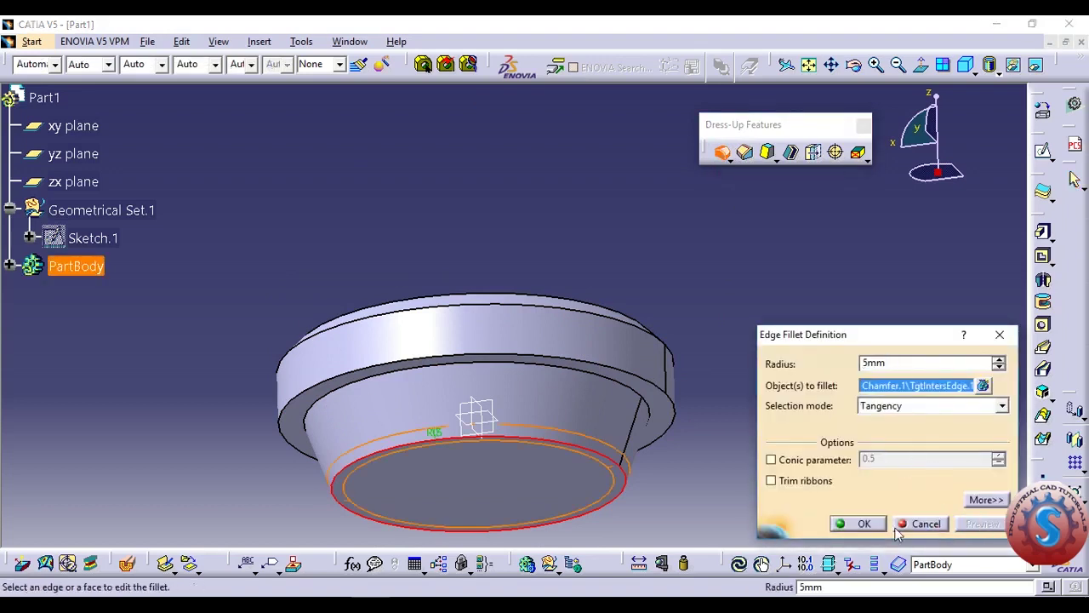
{"action": "middle_click_drag", "start_coordinate": [727, 397], "coordinate": [653, 329]}
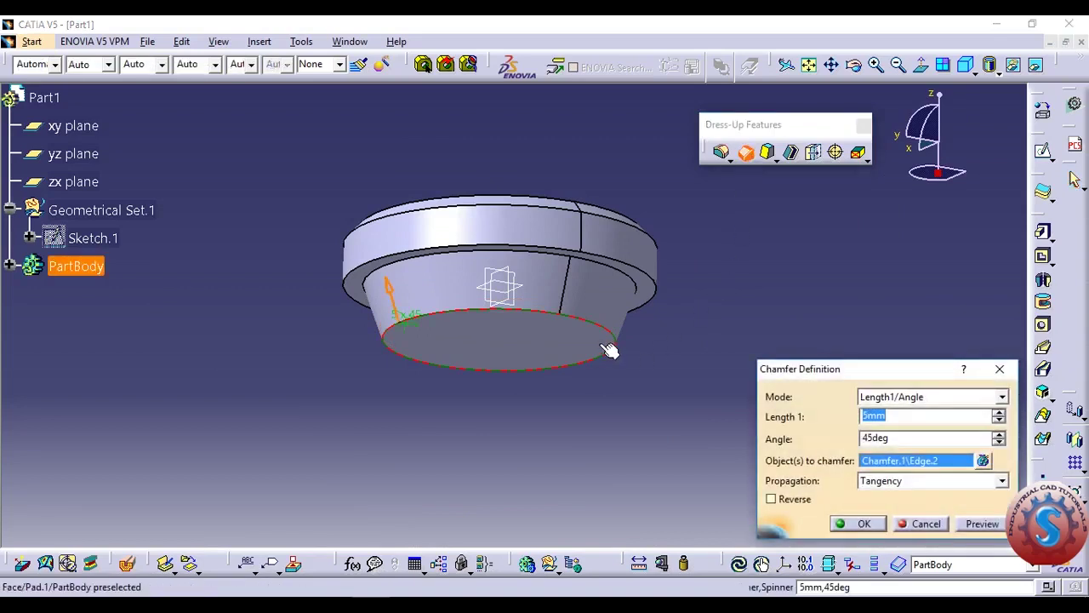
{"action": "left_click", "coordinate": [864, 523]}
{"action": "middle_click_drag", "start_coordinate": [693, 336], "coordinate": [642, 201]}
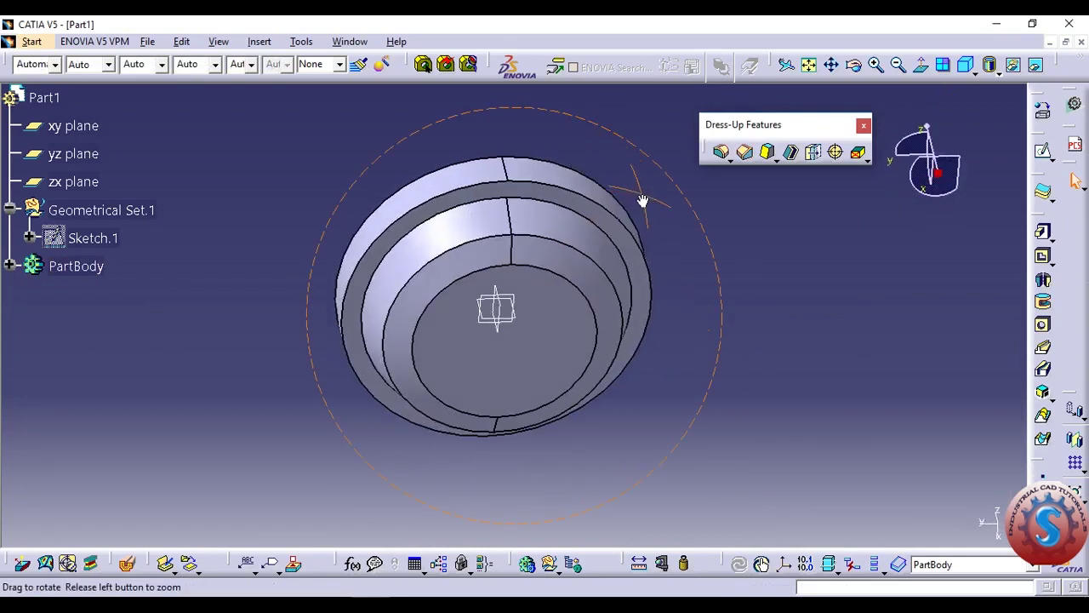
Edit the bottom-edge chamfer to a 2 mm length at 45 degrees.
{"action": "double_click", "coordinate": [582, 283]}
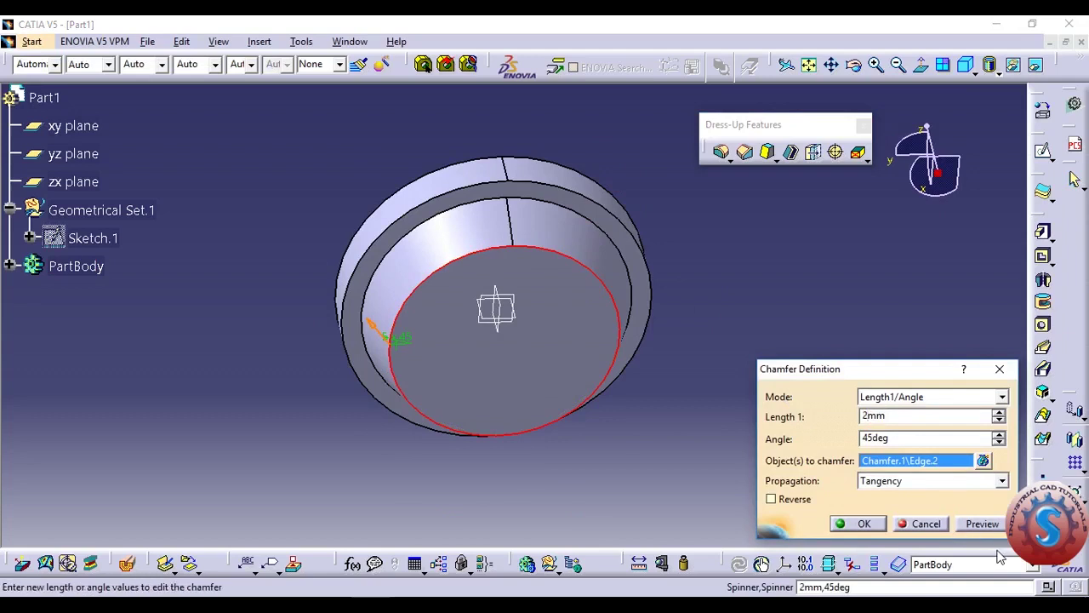
{"action": "left_click", "coordinate": [879, 527]}
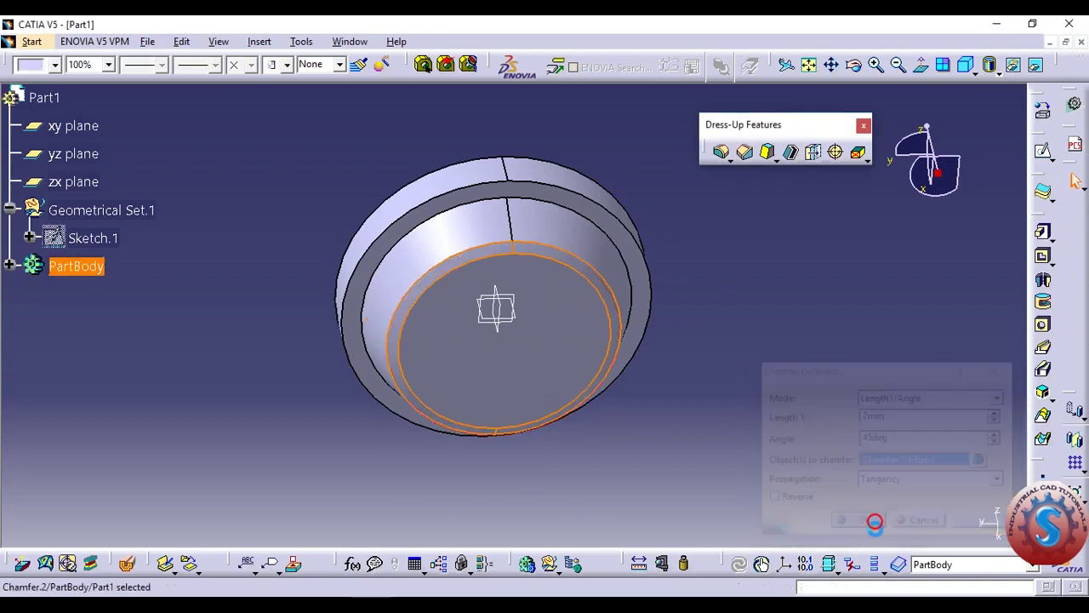
{"action": "middle_click_drag", "start_coordinate": [658, 260], "coordinate": [569, 271]}
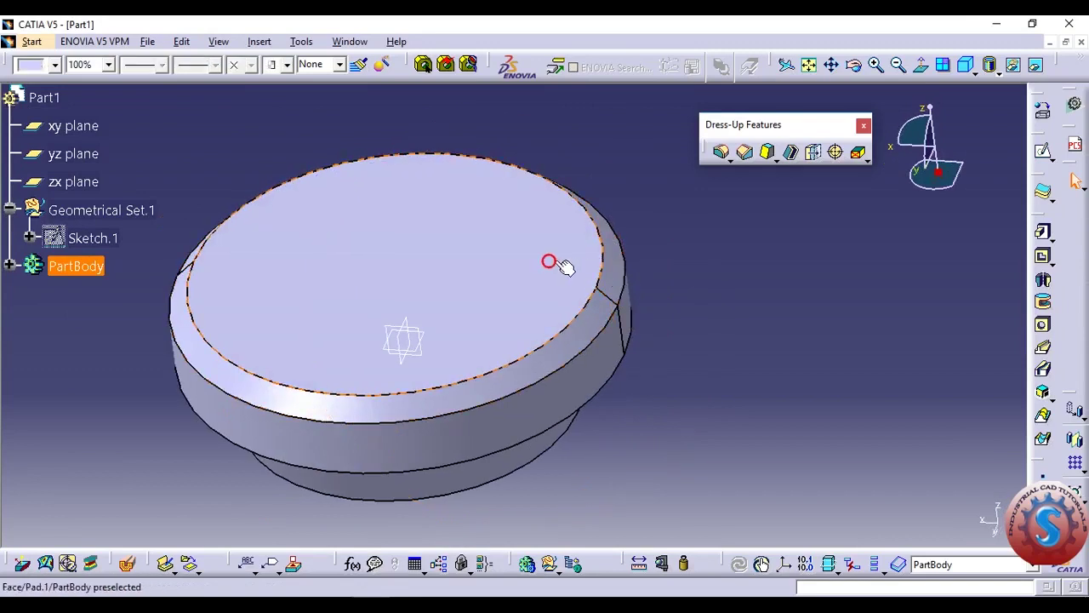
Shell the part to 1 mm thickness with the top face removed.
{"action": "left_click", "coordinate": [569, 270]}
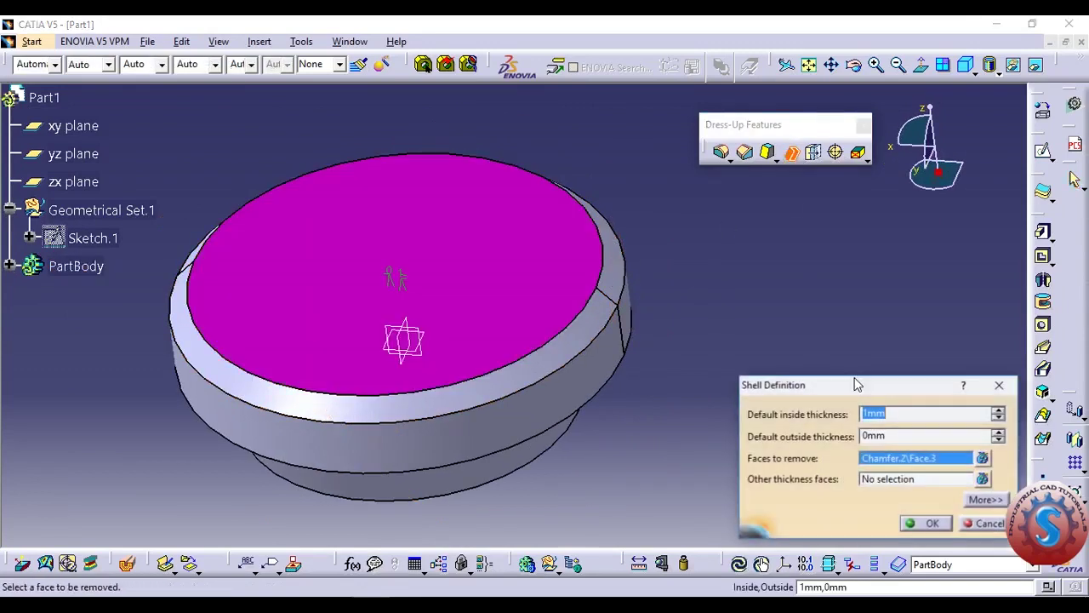
{"action": "left_click", "coordinate": [936, 525]}
{"action": "middle_click_drag", "start_coordinate": [673, 293], "coordinate": [675, 232]}
{"action": "middle_click_drag", "start_coordinate": [575, 266], "coordinate": [581, 297]}
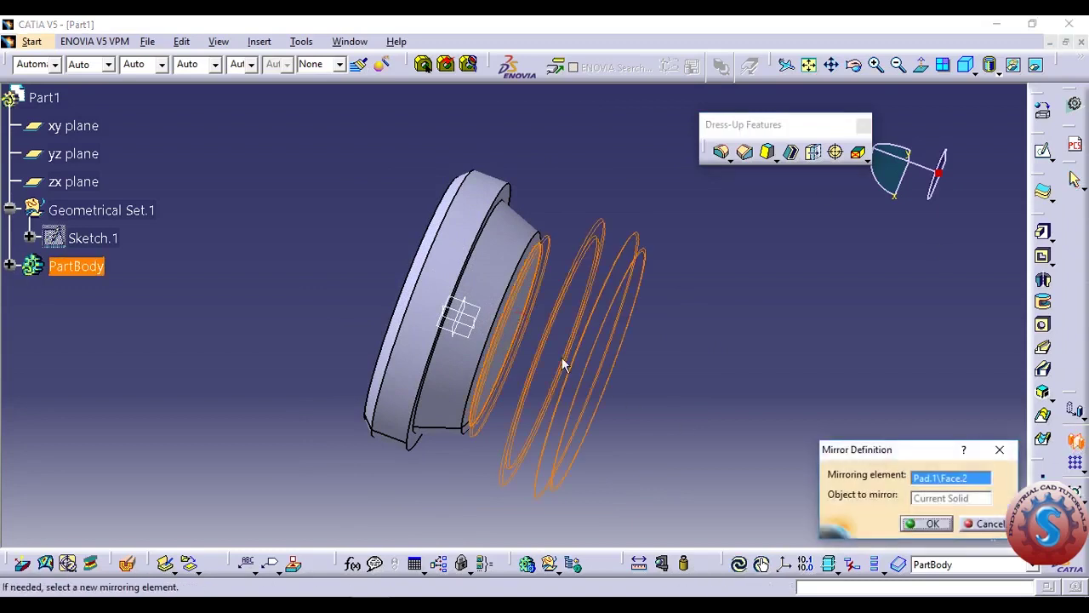
Create the mirror across Pad.1\Face.2 to form the double-flanged hollow spool.
{"action": "left_click", "coordinate": [934, 522]}
{"action": "middle_click_drag", "start_coordinate": [820, 382], "coordinate": [408, 256]}
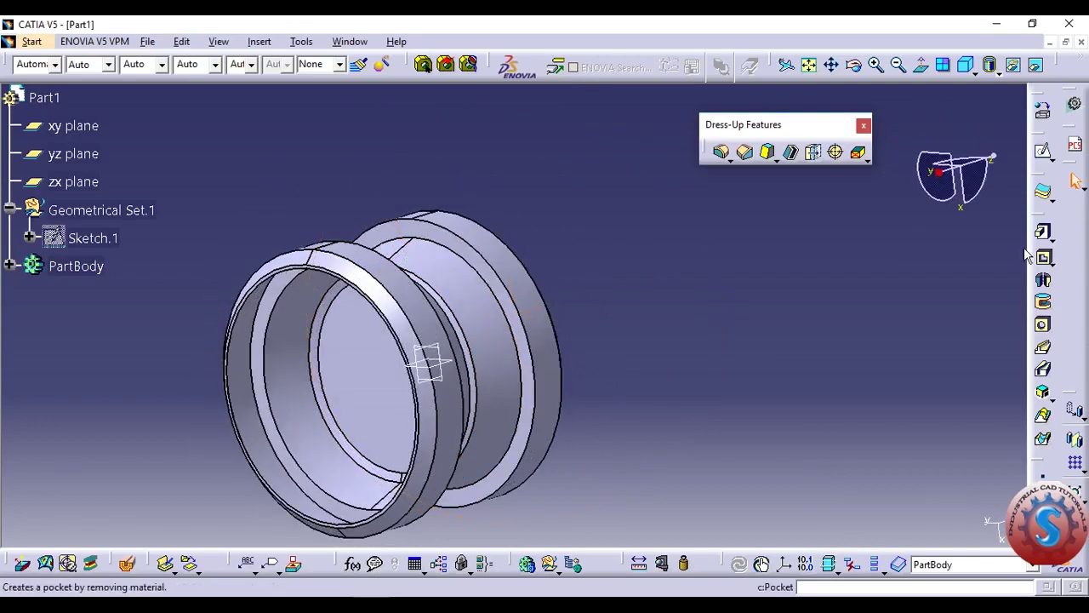
Inspect the part in plain shading, then in shading with edges.
{"action": "left_click", "coordinate": [1013, 93]}
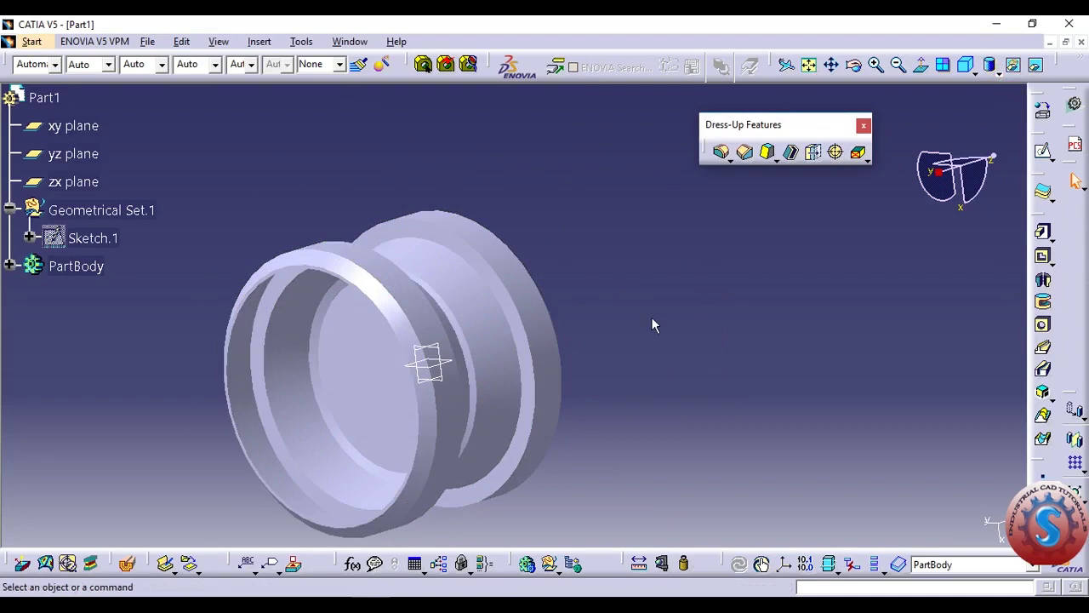
{"action": "middle_click_drag", "start_coordinate": [619, 353], "coordinate": [444, 377]}
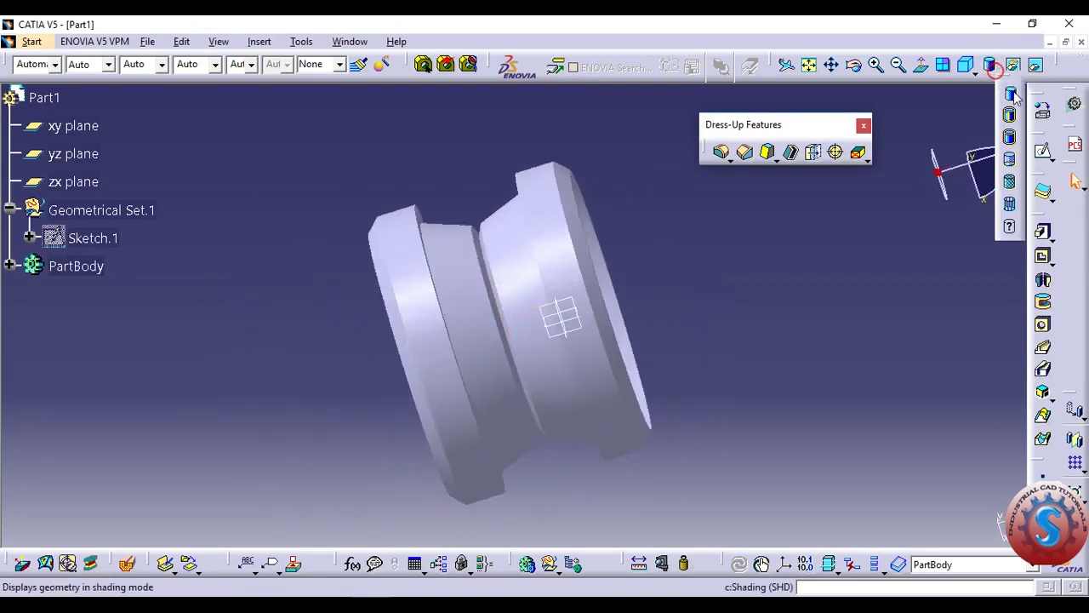
{"action": "left_click", "coordinate": [1014, 115]}
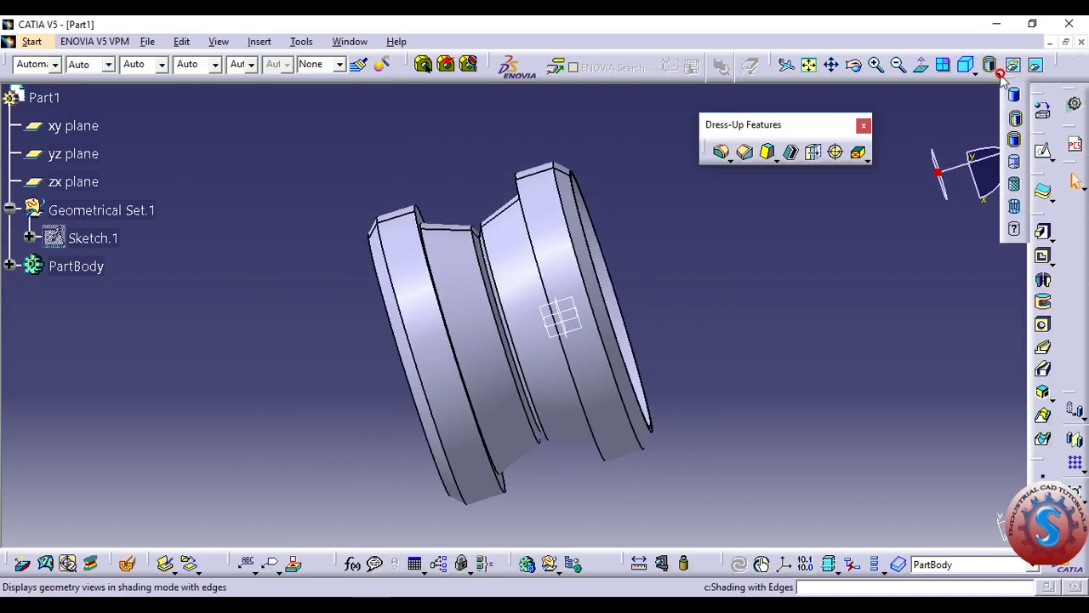
{"action": "middle_click_drag", "start_coordinate": [699, 285], "coordinate": [647, 333]}
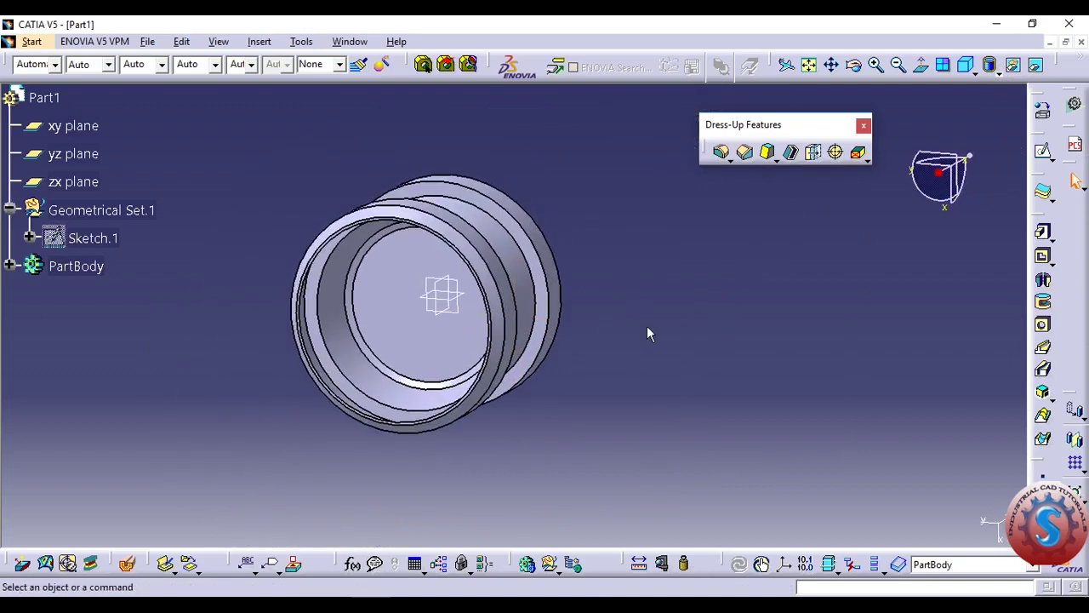
Remove Mirror.1, leaving only the original hollow chamfered half.
{"action": "middle_click_drag", "start_coordinate": [637, 292], "coordinate": [858, 187]}
{"action": "middle_click_drag", "start_coordinate": [596, 267], "coordinate": [588, 357]}
{"action": "middle_click_drag", "start_coordinate": [603, 315], "coordinate": [336, 311]}
{"action": "middle_click_drag", "start_coordinate": [544, 390], "coordinate": [515, 366]}
{"action": "key", "text": "ctrl+z"}
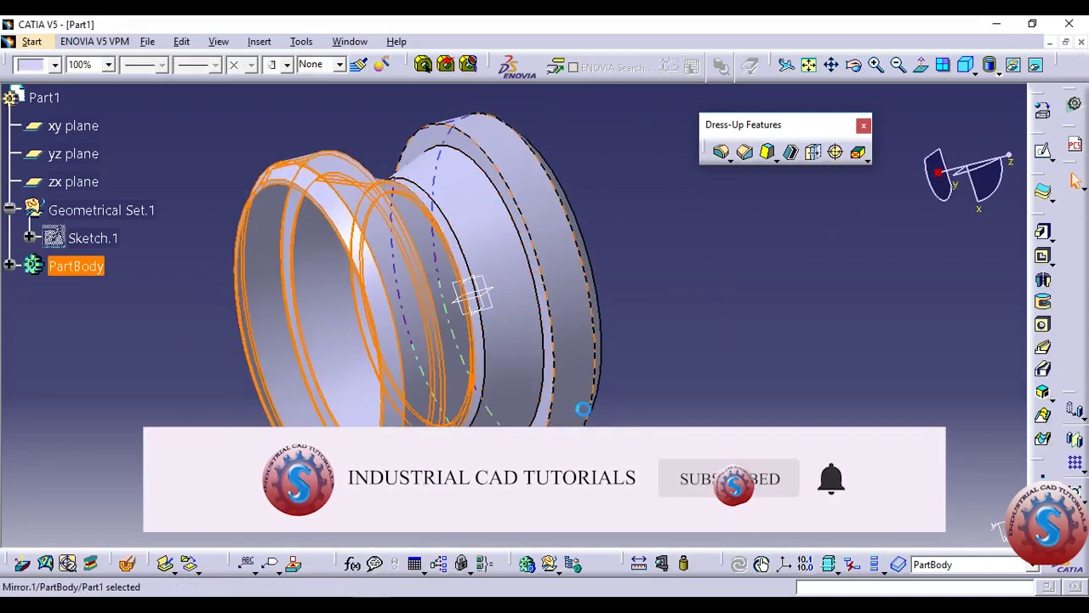